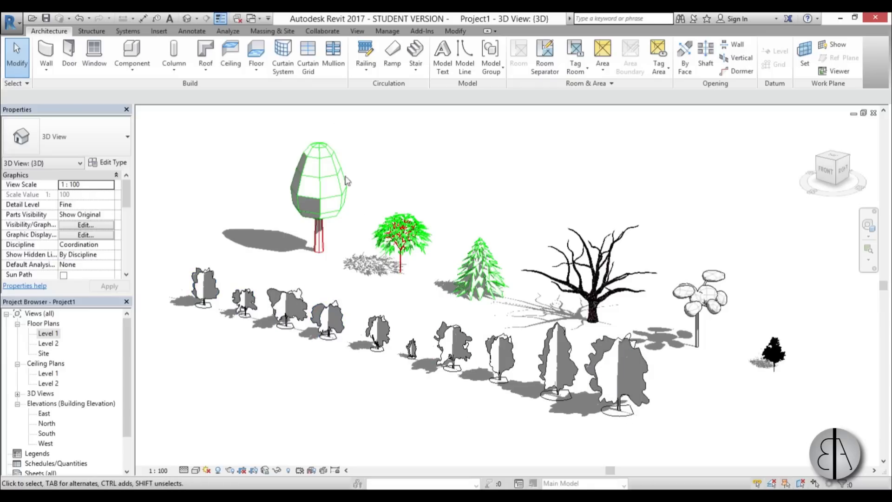
Step: Show the Massing & Site tools and reframe the 3D view of the sample trees
click(269, 34)
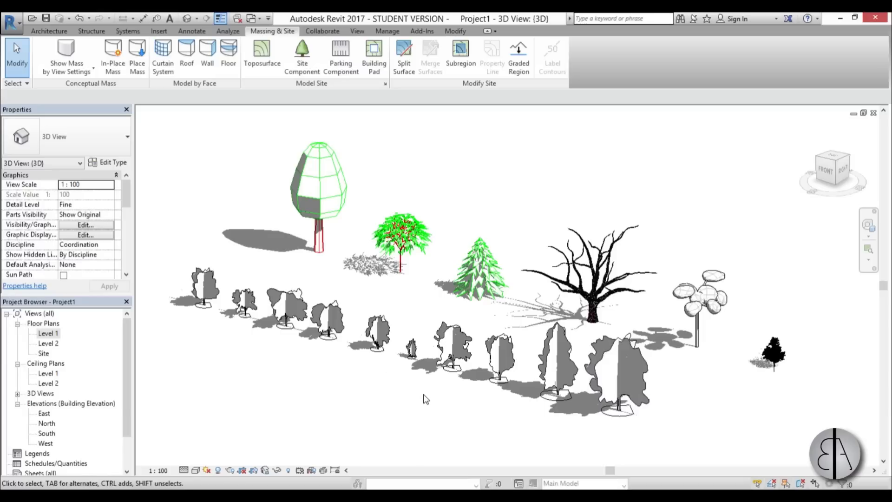
middle_drag(426, 402, 409, 381)
scroll(626, 409, up, 2)
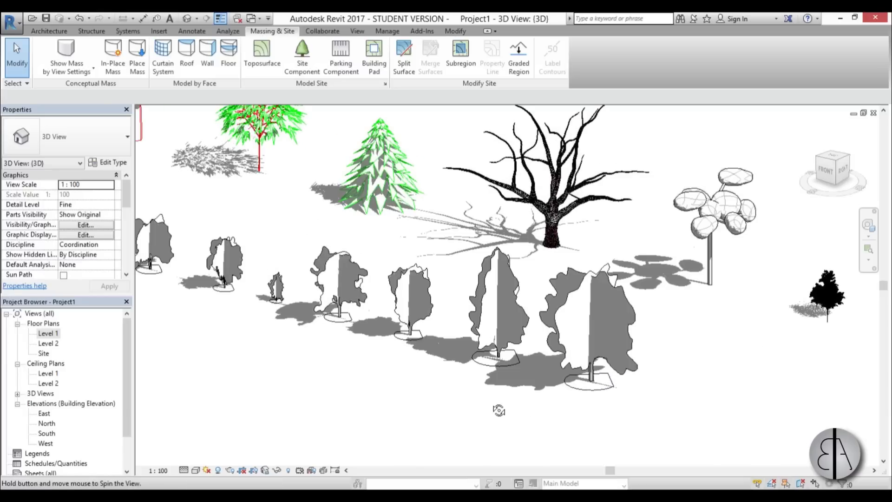
mouse_move(495, 408)
shift+middle_down()
mouse_move(534, 378)
mouse_move(492, 399)
mouse_move(533, 448)
shift+middle_up()
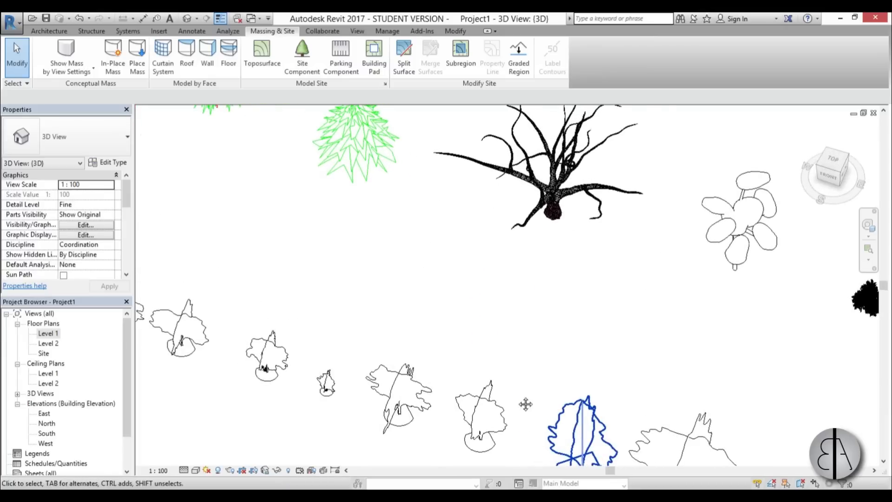
shift+middle_drag(525, 404, 441, 273)
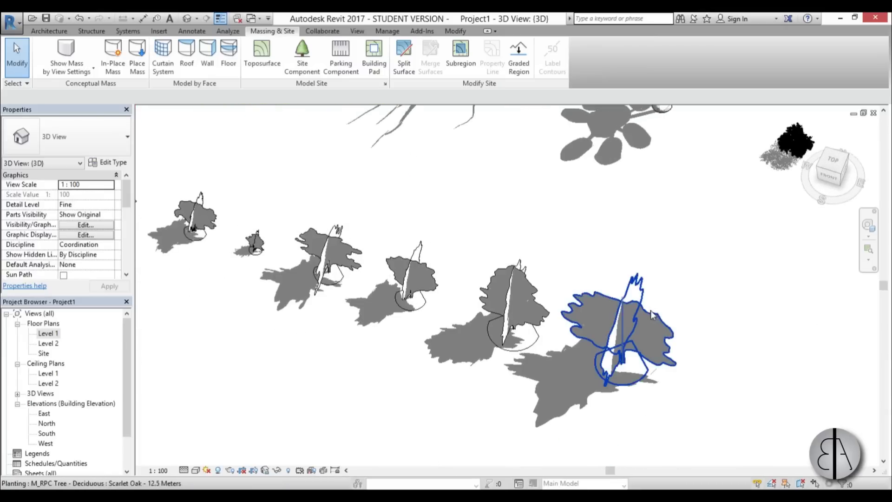
Step: Orbit to a flat front-right view of the trees and bring up the Visual Style list
mouse_move(470, 364)
shift+middle_down()
mouse_move(455, 190)
mouse_move(441, 213)
shift+middle_up()
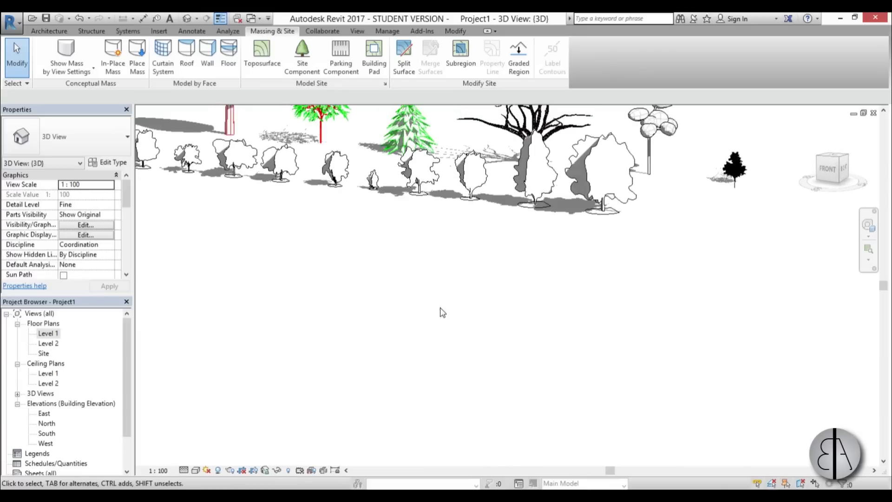
shift+middle_drag(442, 312, 550, 336)
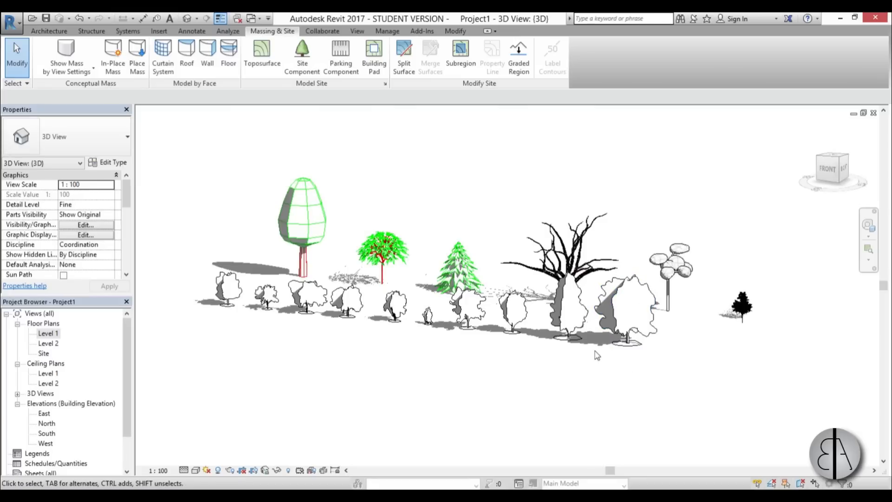
shift+middle_drag(597, 356, 575, 386)
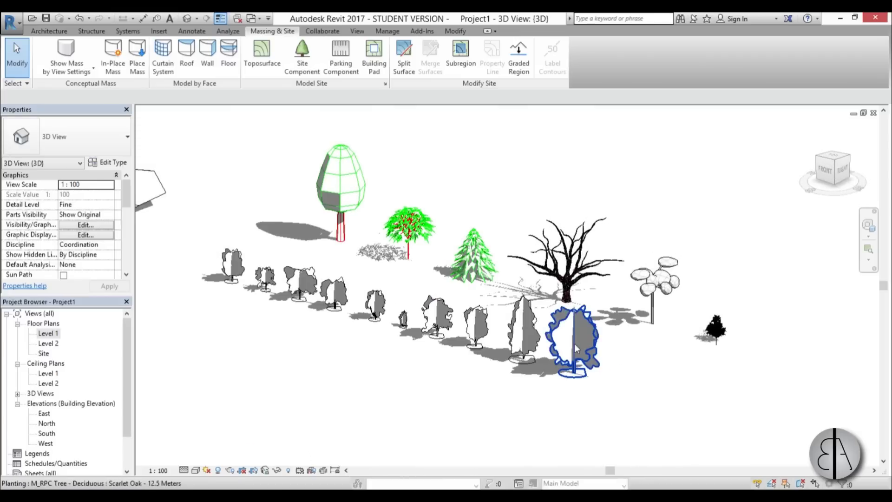
click(195, 470)
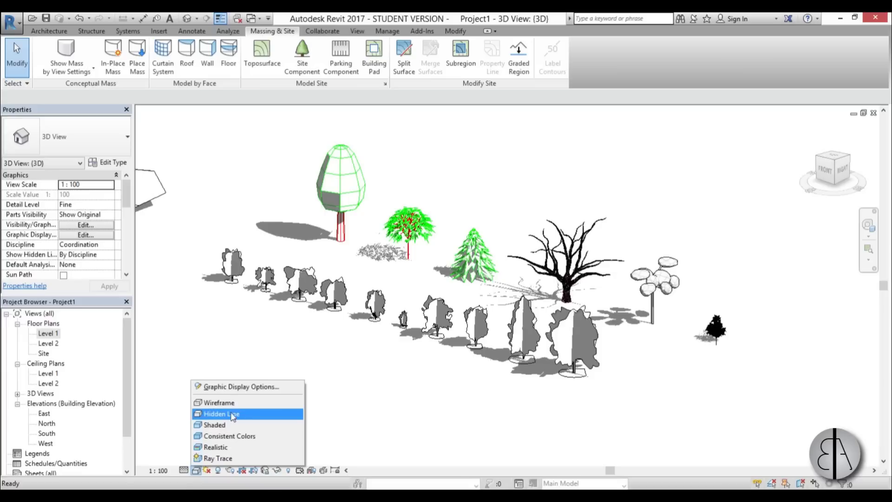
click(219, 447)
click(512, 300)
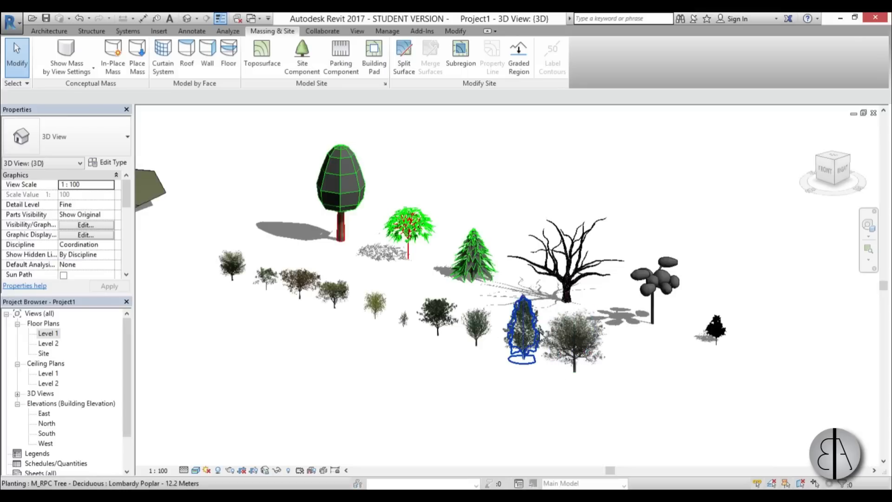
scroll(581, 354, up, 5)
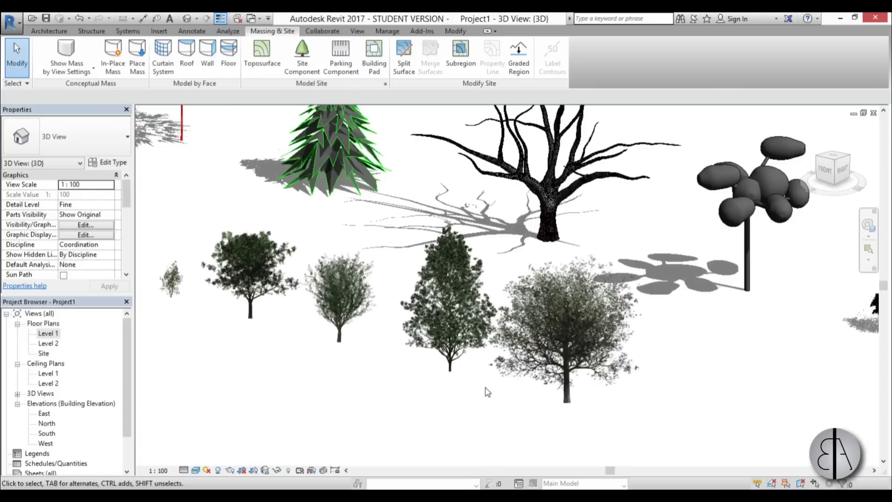
click(195, 470)
click(224, 414)
scroll(422, 325, down, 5)
shift+middle_drag(421, 353, 443, 376)
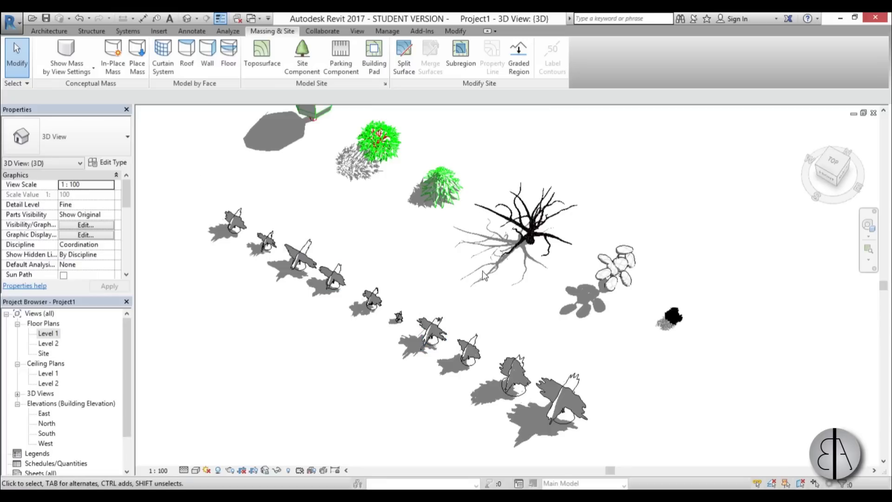
shift+middle_drag(466, 291, 426, 351)
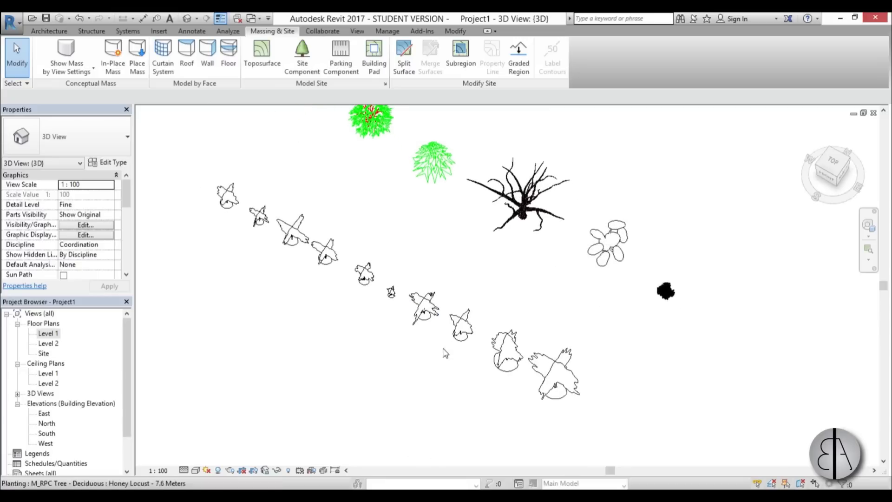
middle_drag(463, 390, 445, 375)
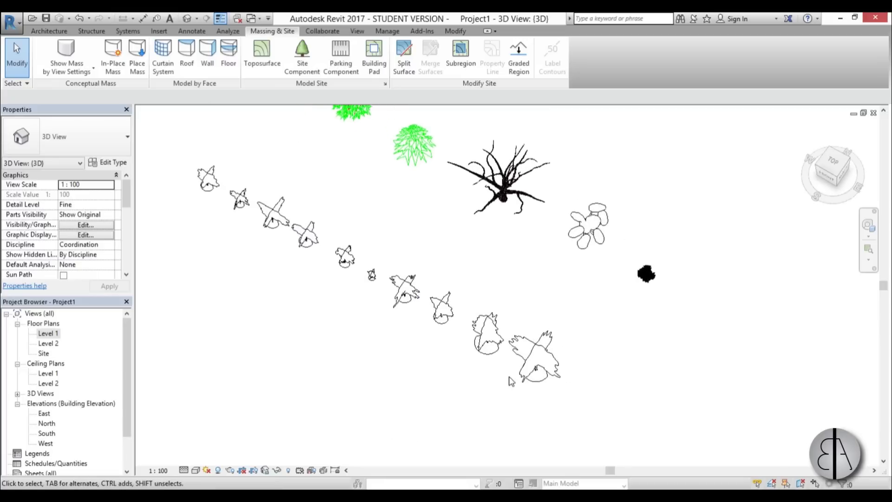
scroll(533, 365, up, 2)
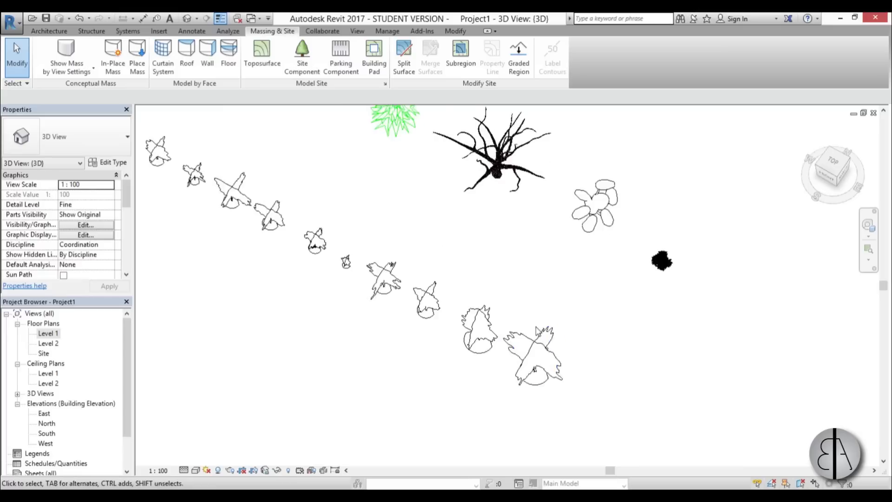
click(200, 471)
click(209, 446)
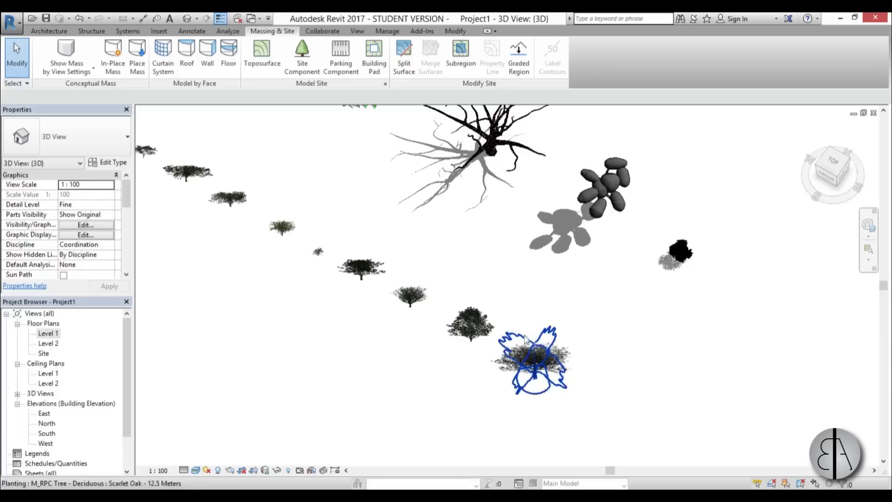
shift+middle_drag(460, 411, 516, 304)
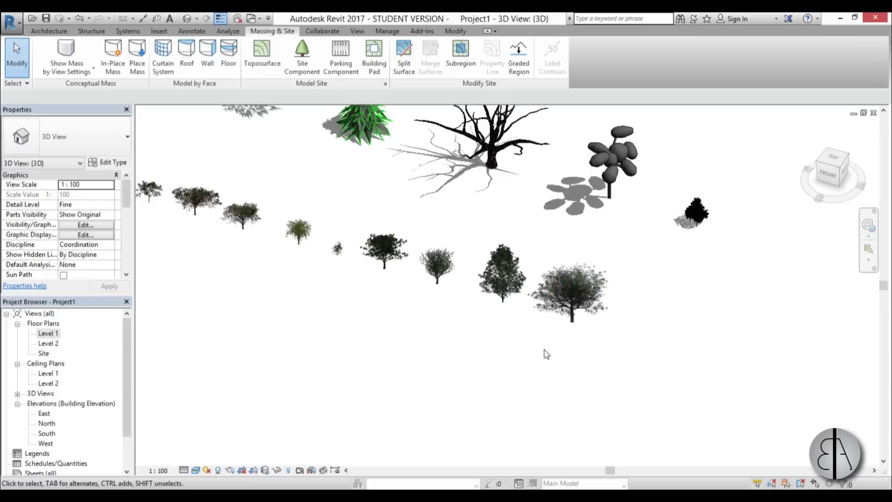
middle_drag(525, 365, 614, 381)
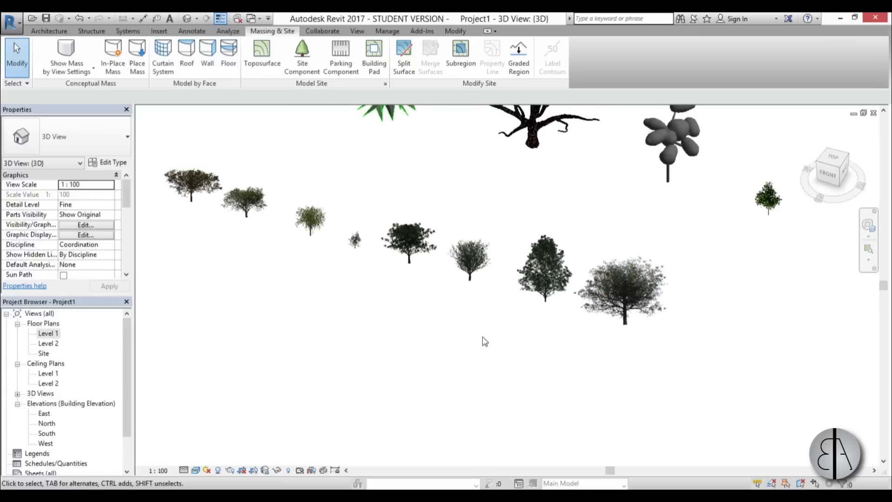
click(196, 470)
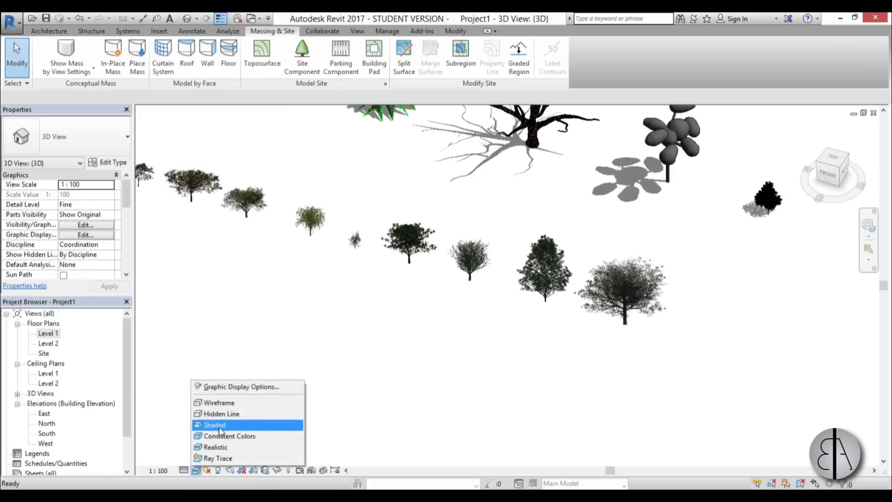
click(219, 416)
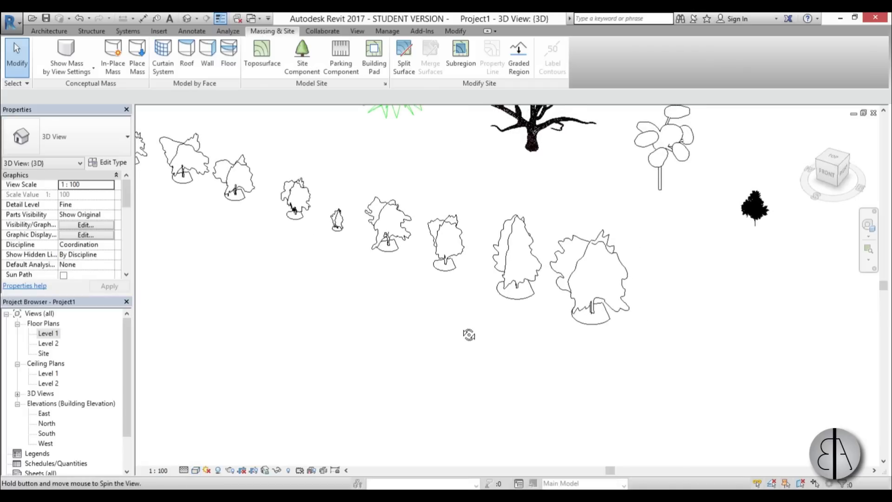
shift+middle_drag(455, 302, 456, 387)
scroll(456, 387, down, 3)
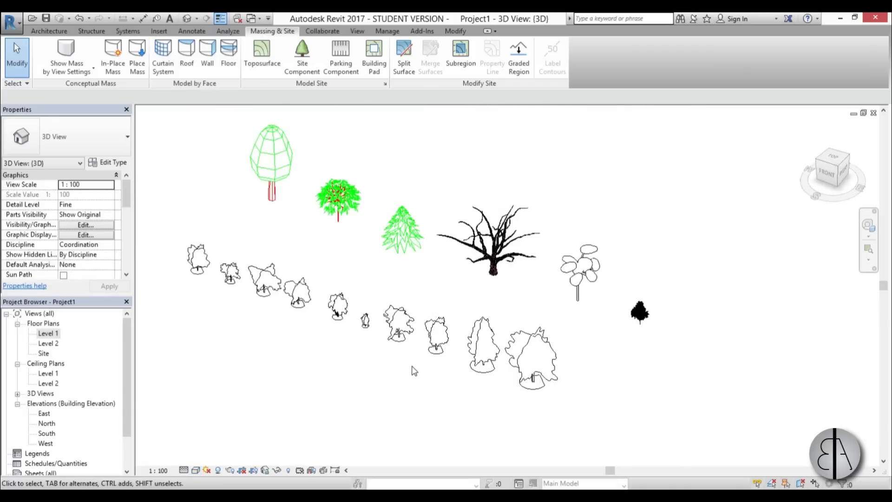
shift+middle_drag(412, 364, 395, 362)
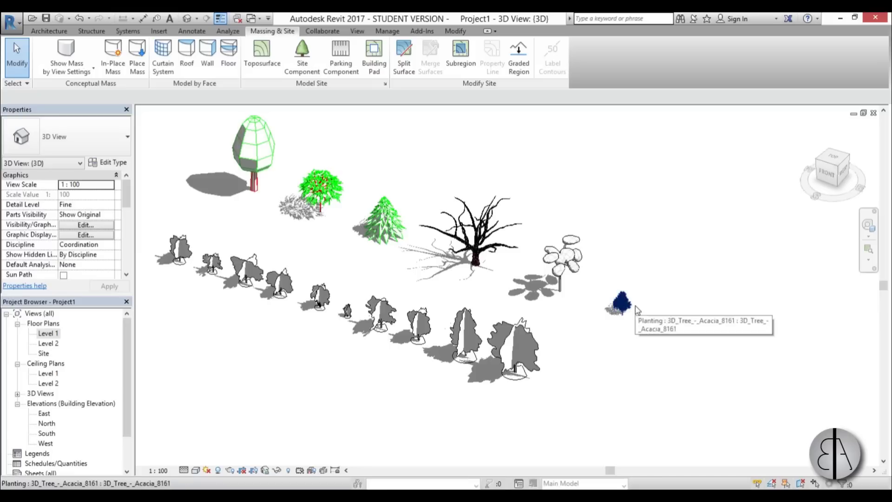
scroll(625, 306, up, 4)
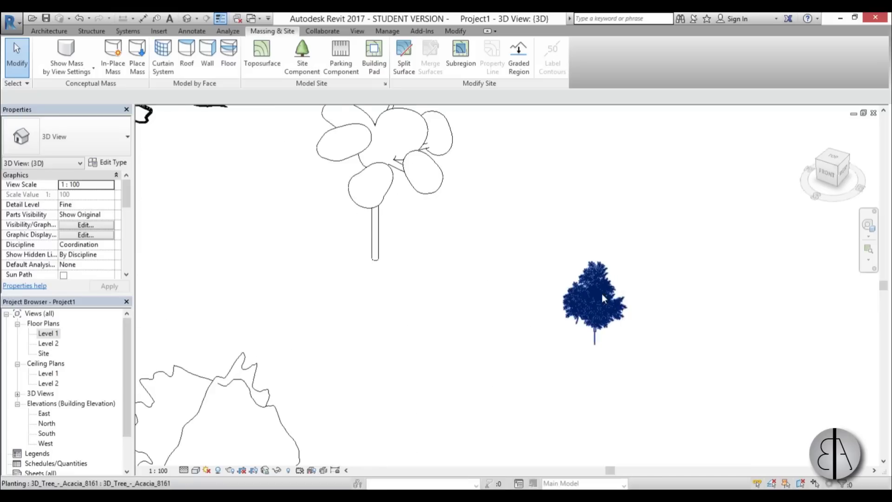
scroll(623, 304, down, 4)
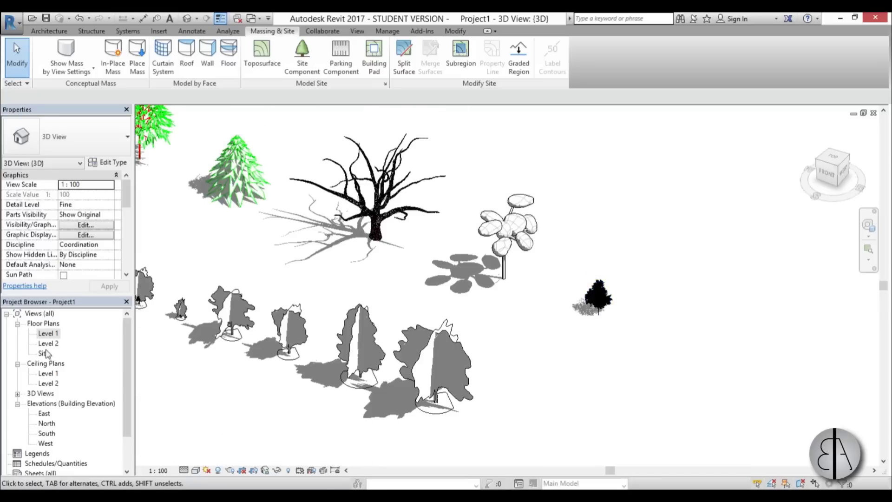
Step: Open Floor Plan: Level 1 and zoom onto the tree symbols
double_click(52, 334)
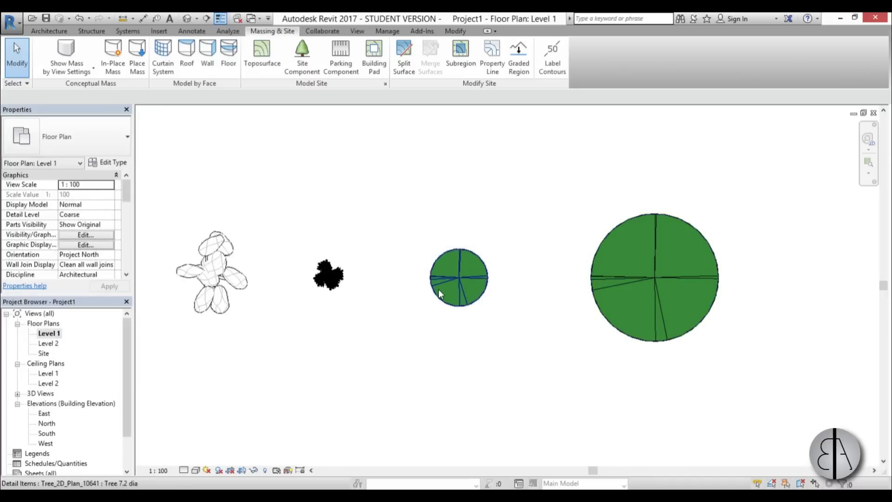
scroll(439, 294, down, 6)
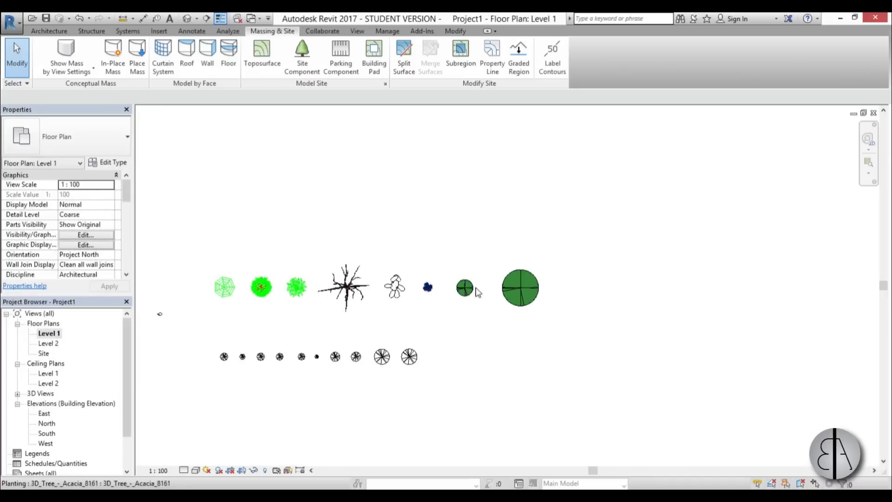
scroll(477, 292, up, 4)
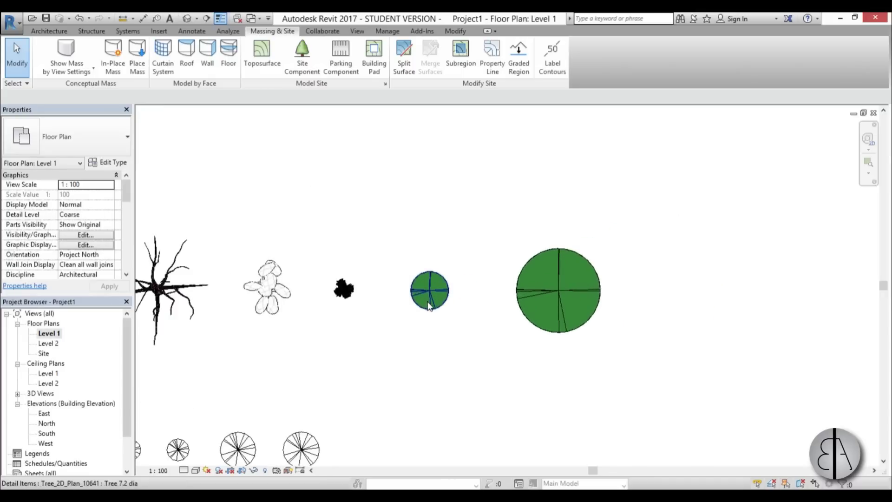
Step: Select the small green 2D plan tree, then deselect it and zoom out to show every symbol
click(428, 304)
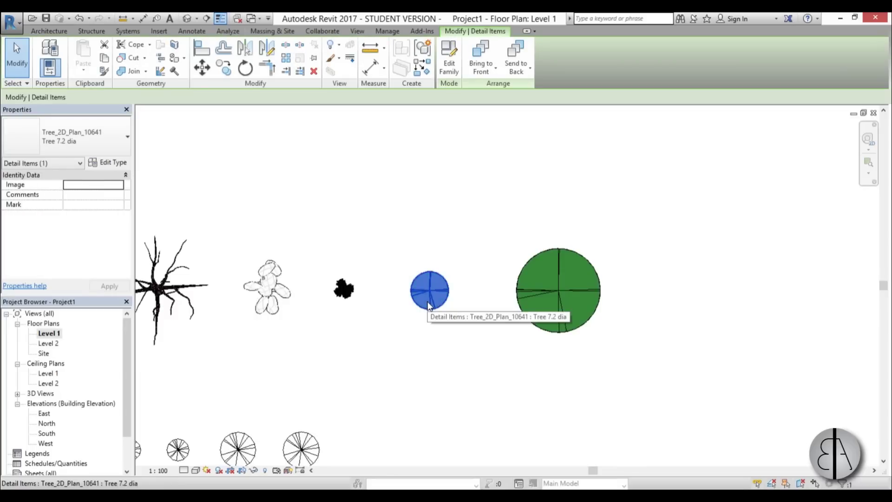
scroll(448, 328, up, 3)
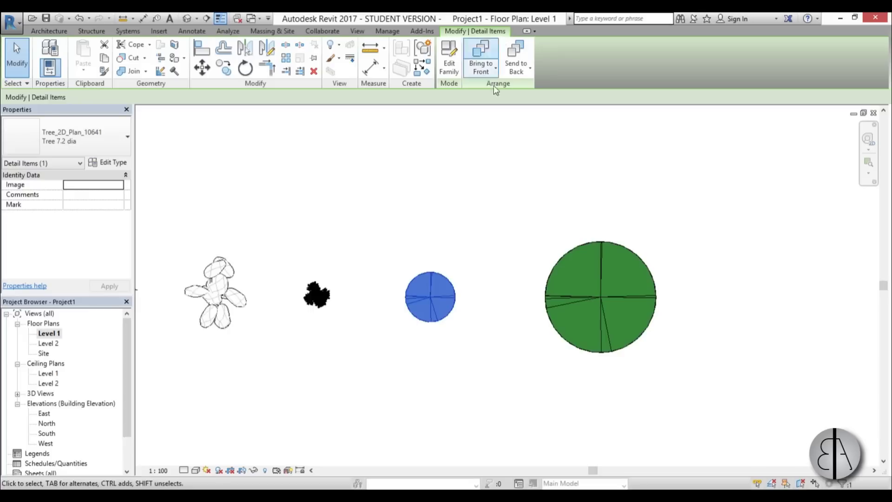
click(473, 313)
scroll(510, 286, down, 3)
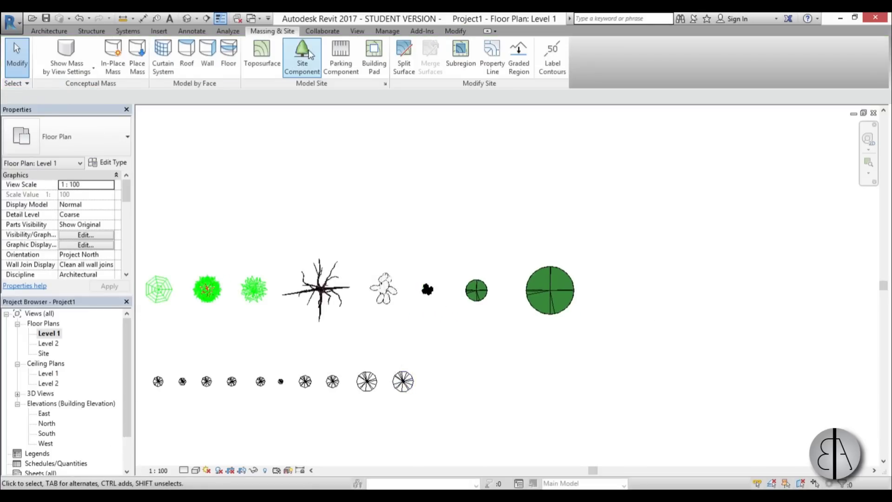
click(302, 55)
click(83, 143)
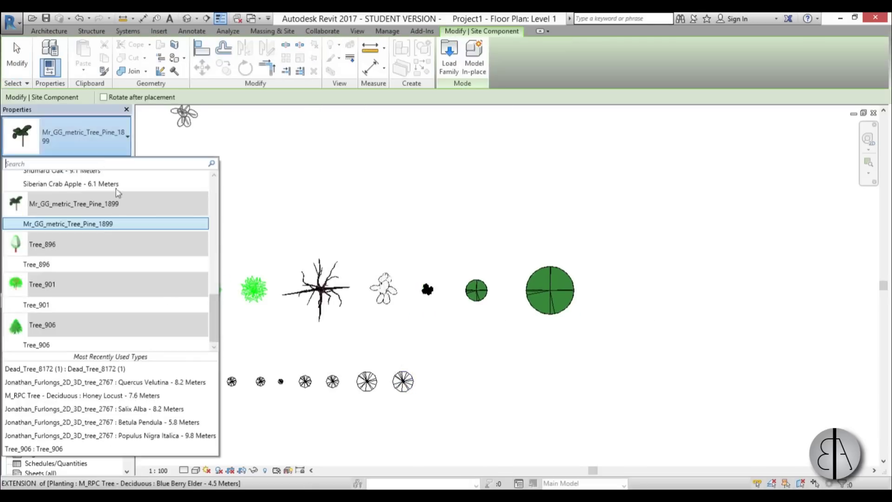
scroll(213, 207, up, 5)
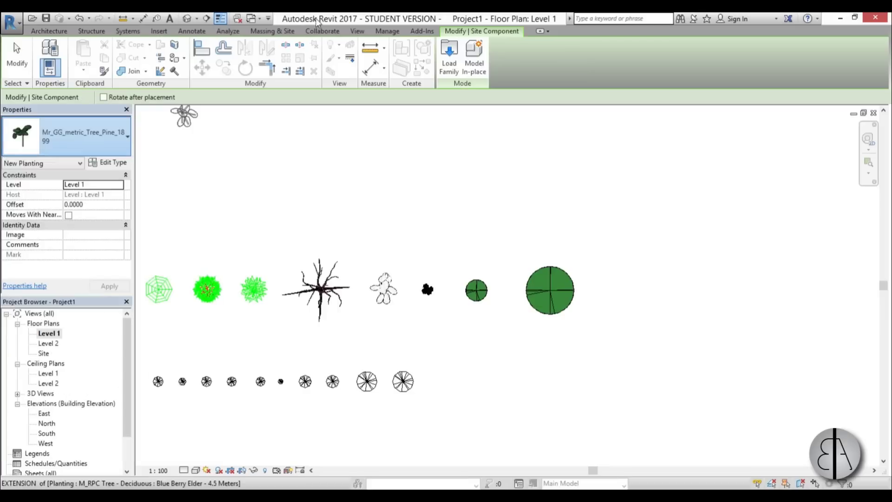
click(51, 31)
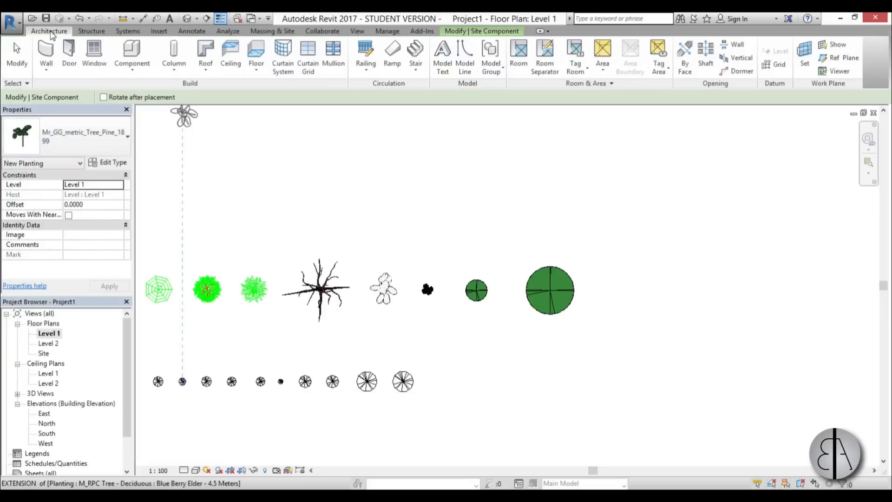
click(144, 52)
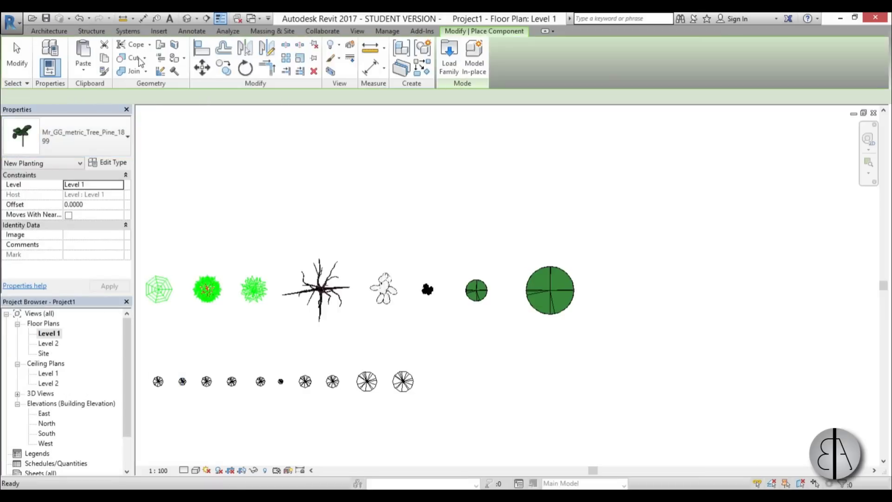
click(111, 142)
drag(215, 206, 195, 320)
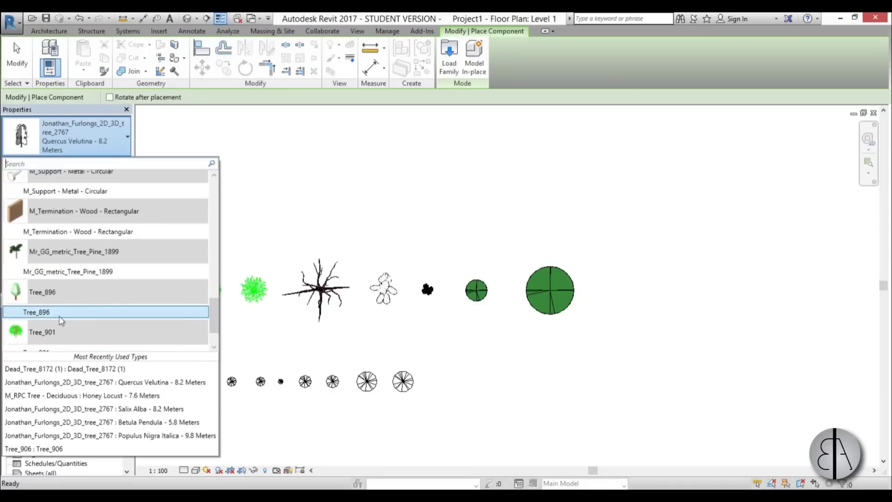
scroll(60, 316, up, 10)
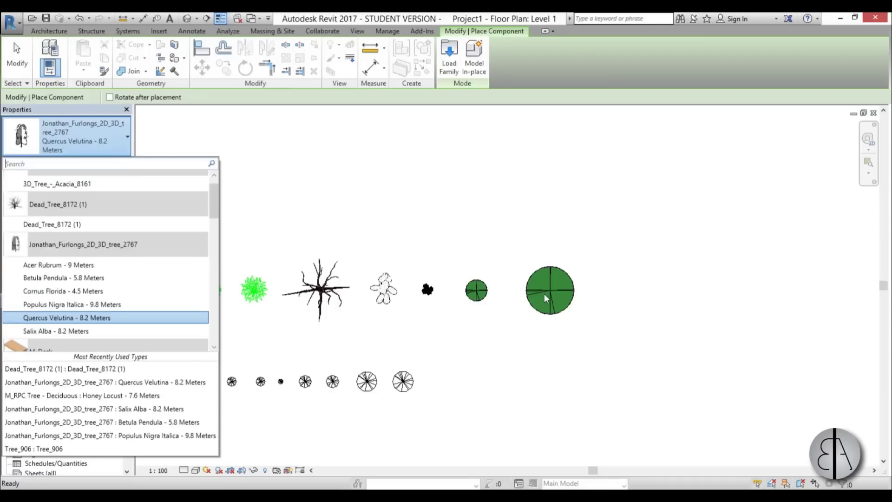
click(17, 55)
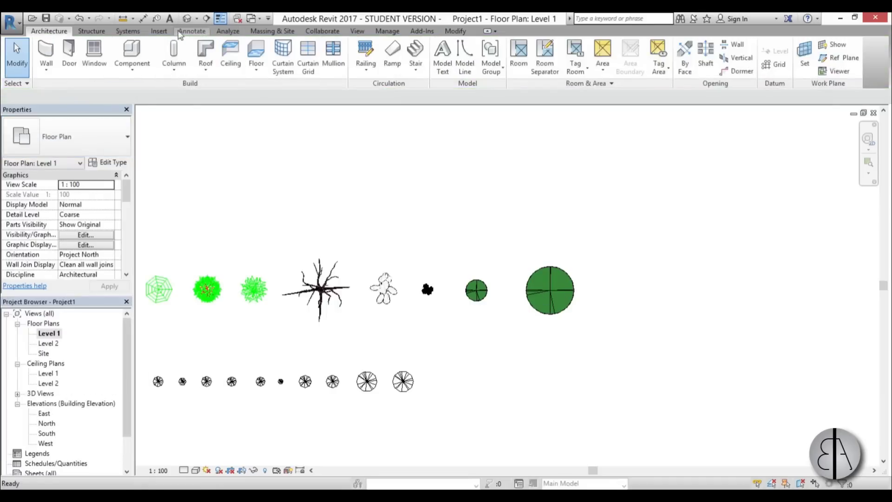
Step: Place a Tree 12 M detail component below the large green tree
click(197, 34)
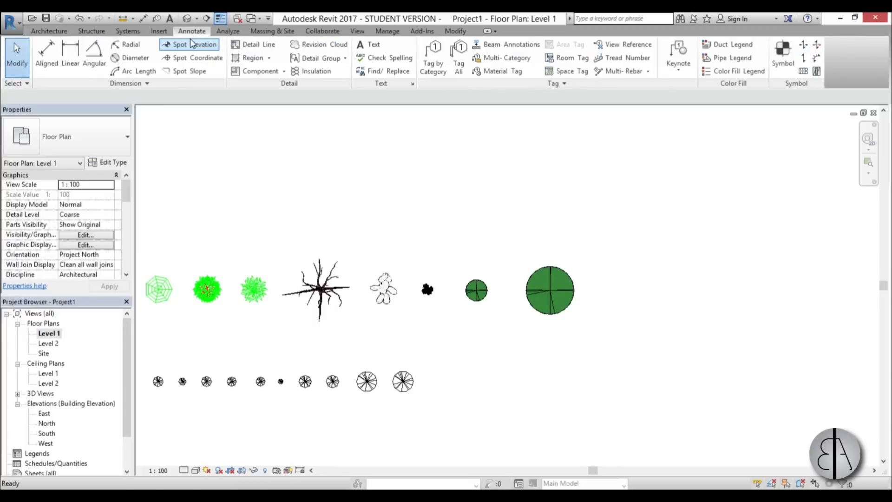
click(261, 72)
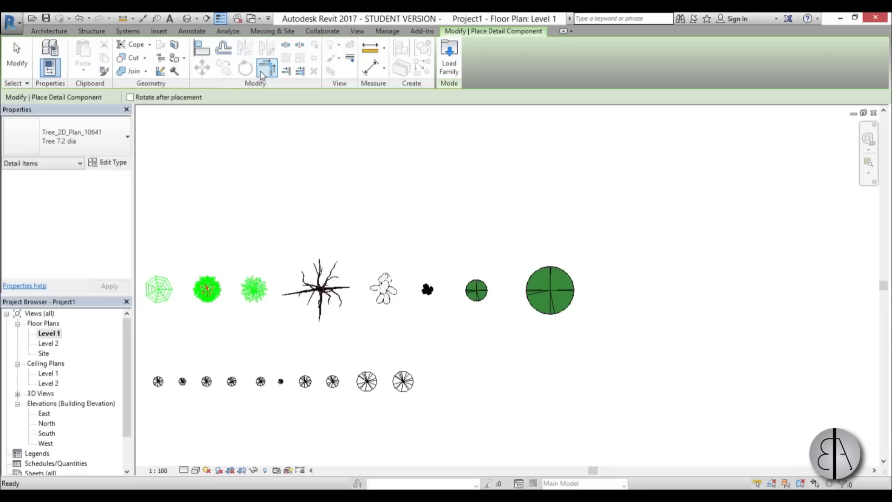
click(83, 147)
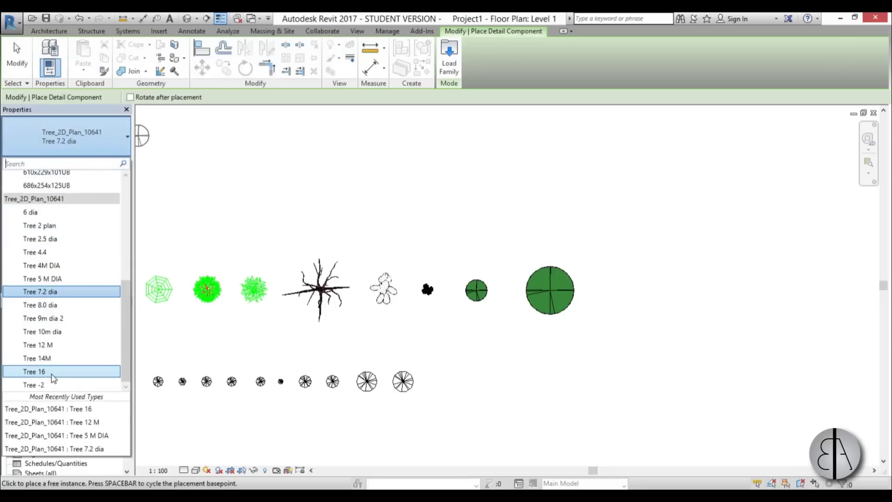
click(52, 346)
click(507, 328)
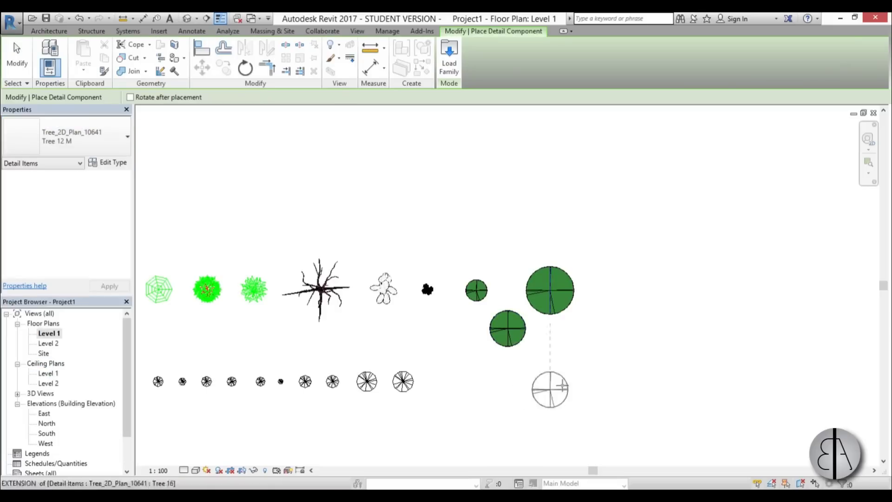
scroll(551, 308, up, 3)
key(Escape)
key(Escape)
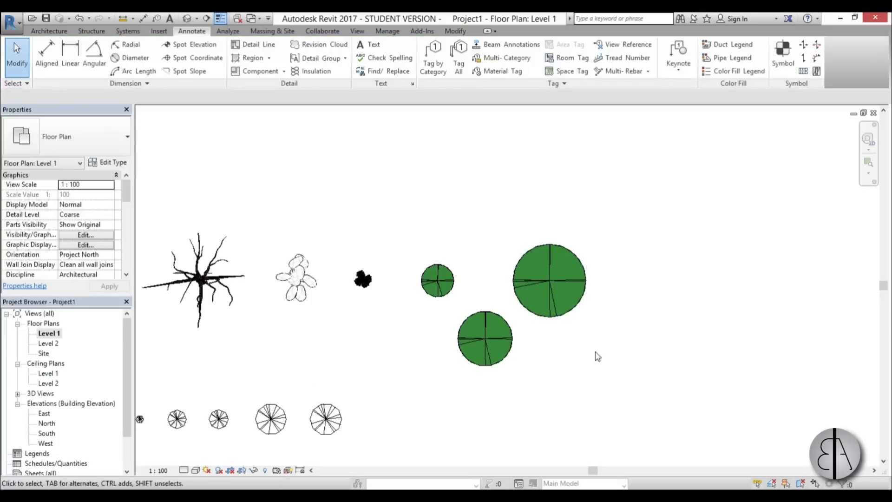
Step: Move the large green Tree 16 symbol slightly up-left
middle_drag(527, 337, 524, 324)
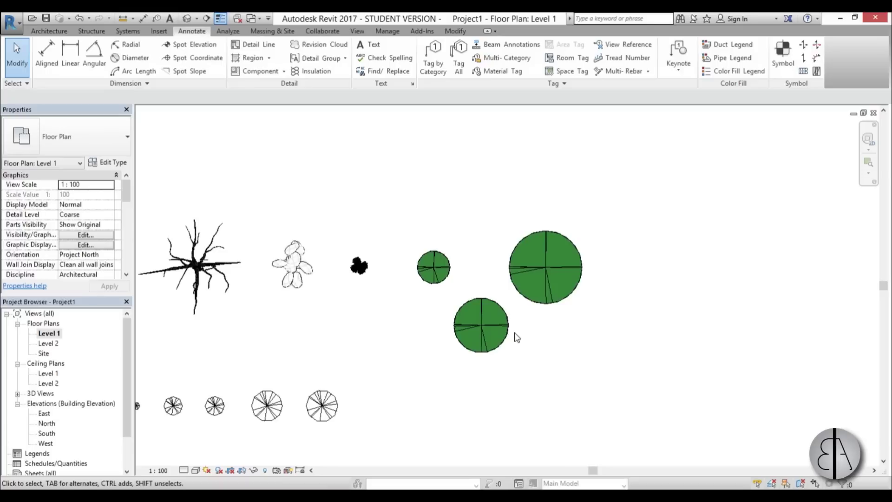
middle_drag(514, 312, 508, 305)
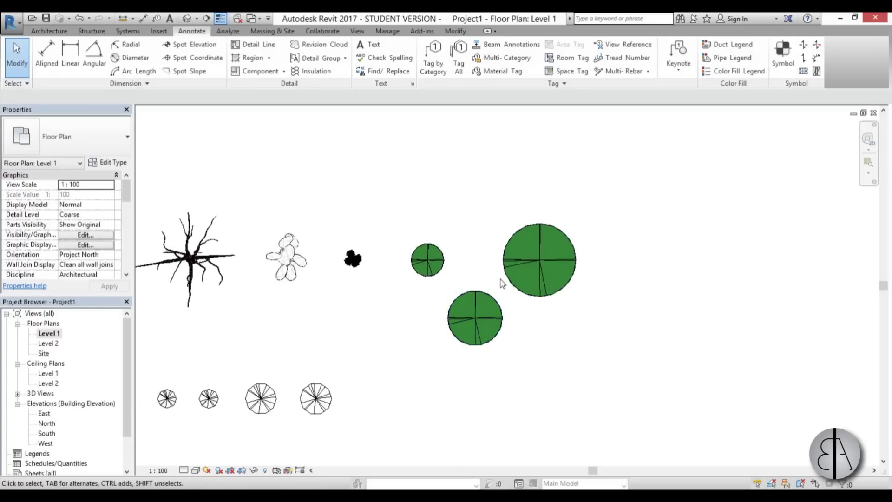
drag(507, 269, 493, 252)
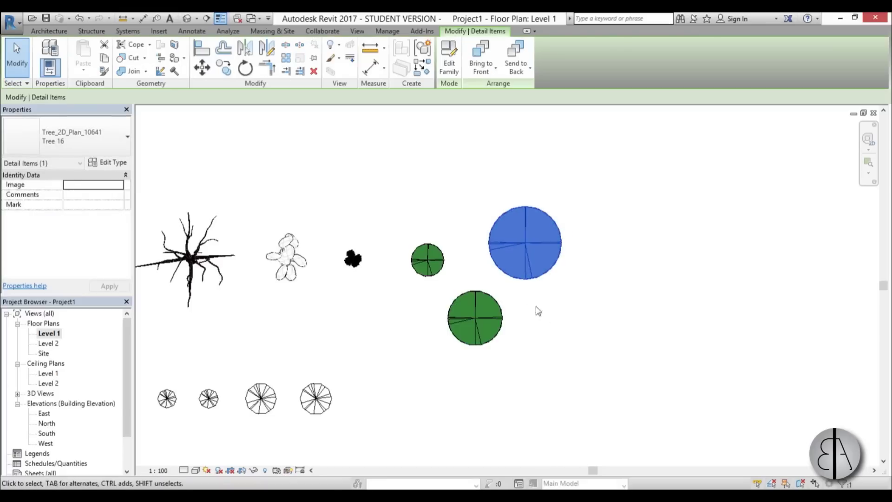
click(536, 308)
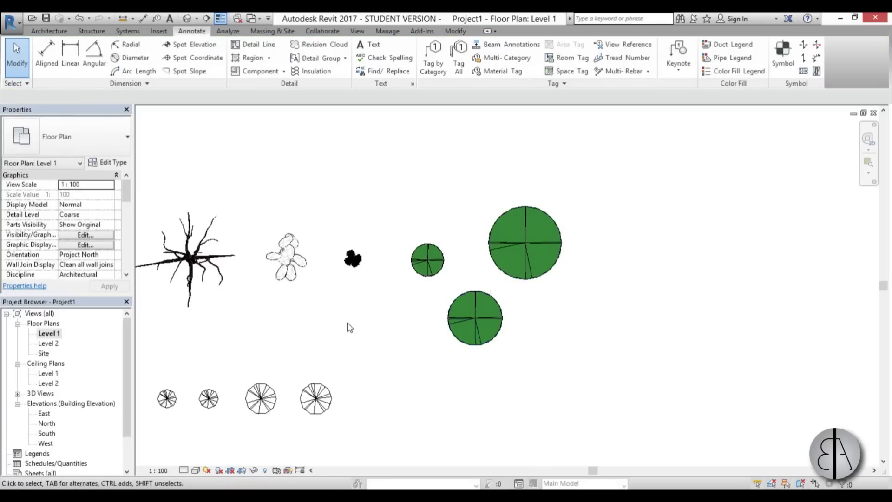
Step: Centre all tree symbols in the plan and switch to the default 3D view
middle_drag(350, 327, 473, 315)
scroll(490, 314, down, 1)
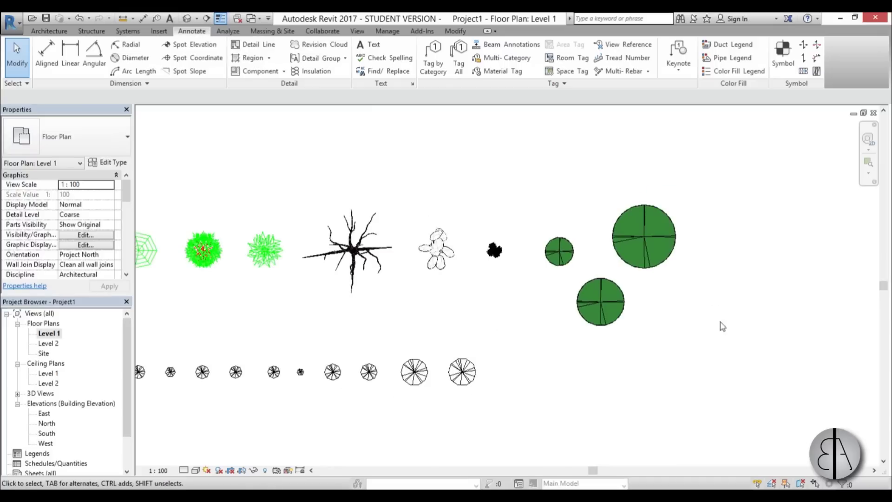
middle_drag(679, 336, 623, 341)
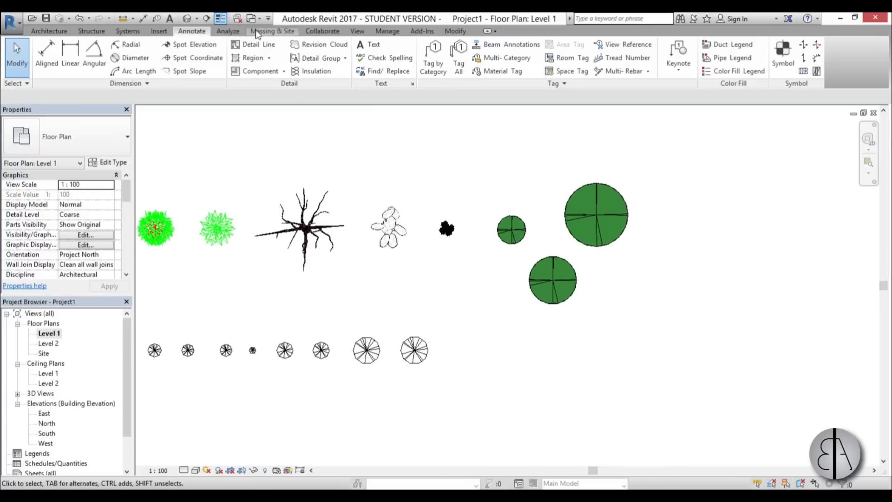
click(186, 20)
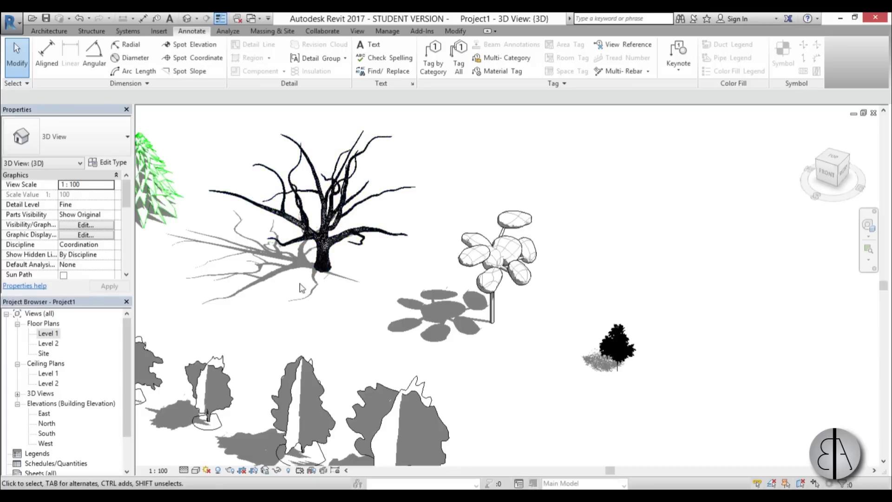
Step: Pan and zoom across the planted trees in the 3D view
mouse_move(249, 285)
middle_down()
mouse_move(495, 345)
mouse_move(518, 359)
middle_up()
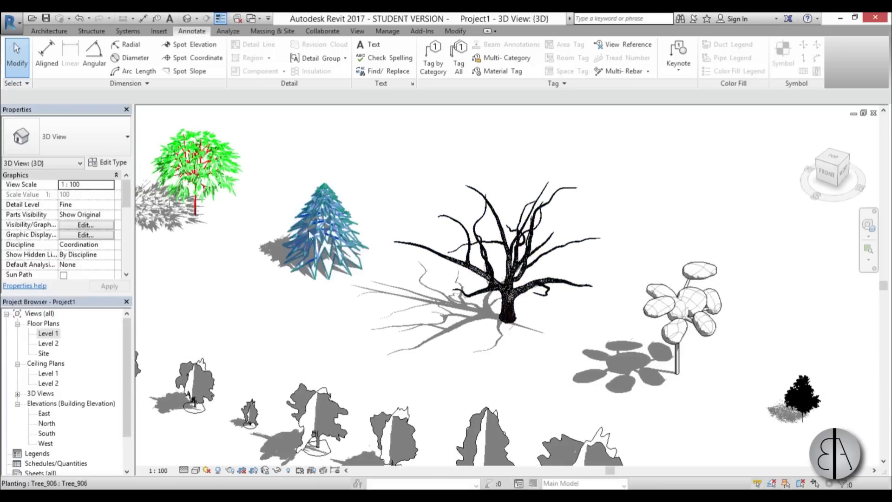
middle_drag(315, 320, 360, 334)
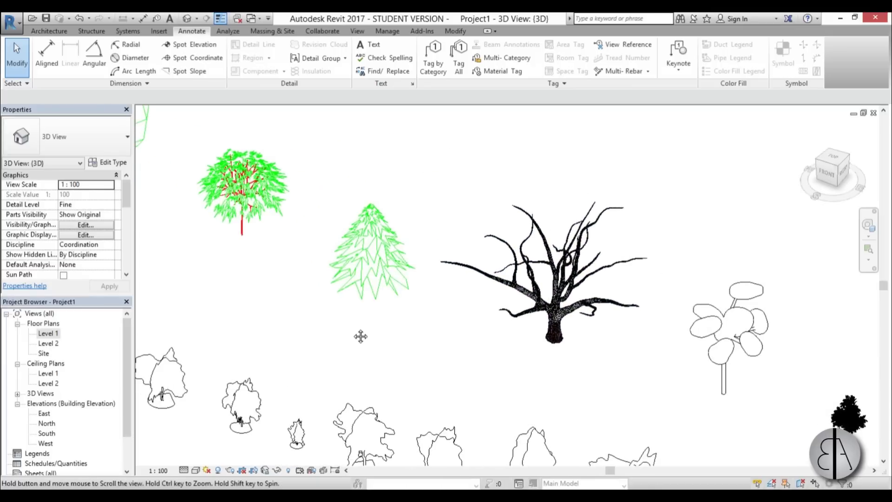
scroll(311, 321, down, 2)
mouse_move(306, 322)
middle_down()
mouse_move(361, 328)
mouse_move(341, 315)
mouse_move(342, 331)
middle_up()
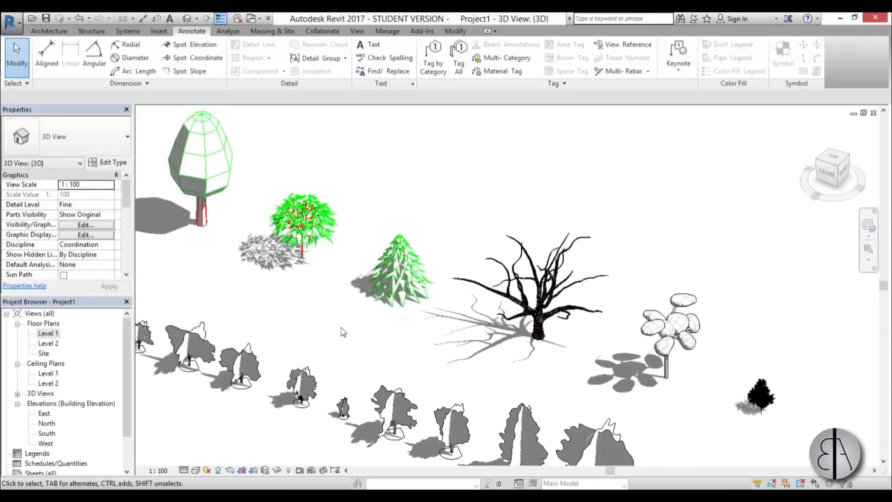
scroll(518, 325, up, 6)
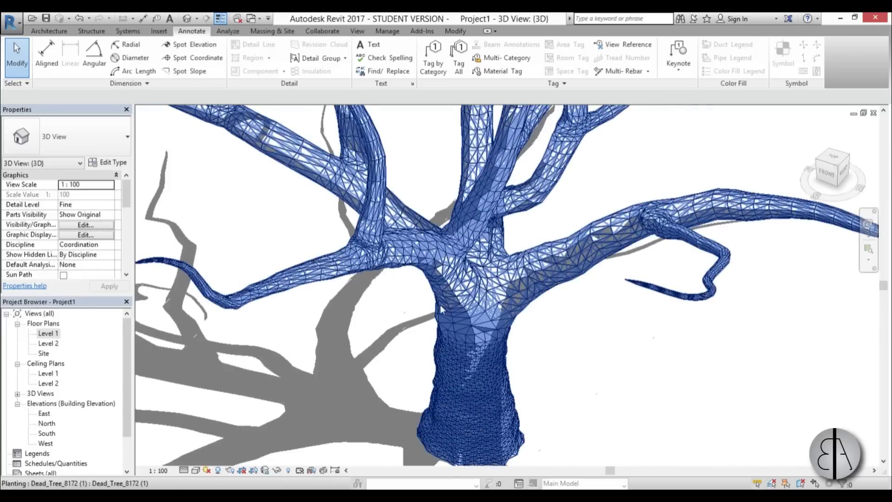
scroll(440, 310, down, 5)
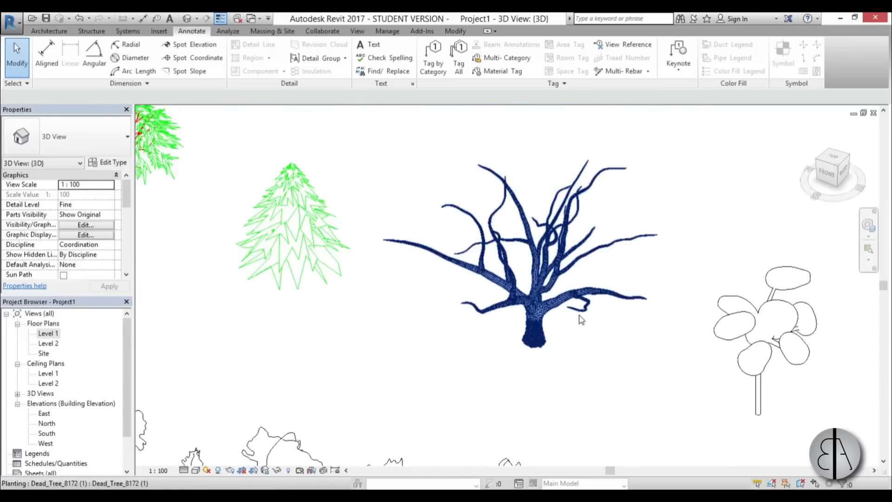
scroll(578, 328, down, 3)
middle_drag(530, 351, 498, 343)
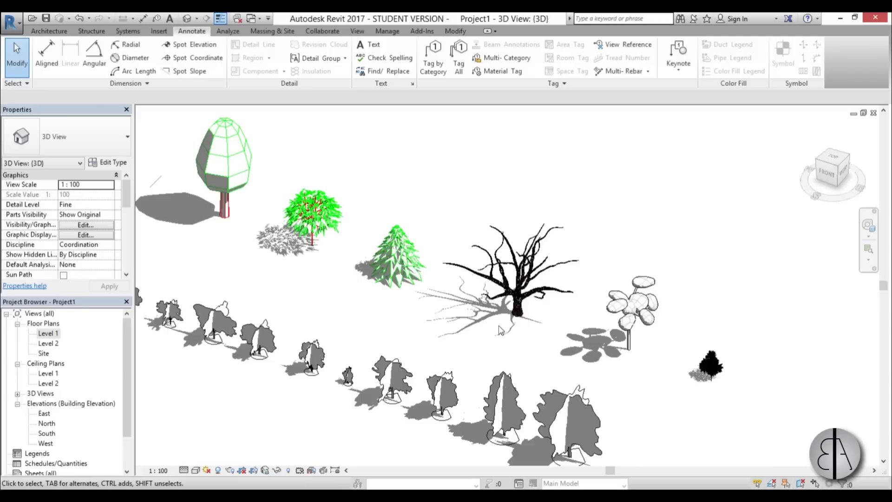
scroll(346, 269, down, 2)
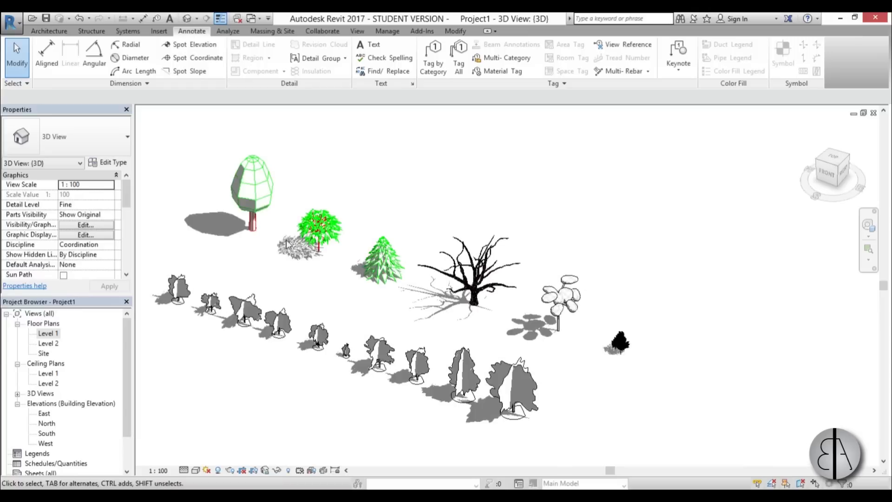
scroll(287, 246, up, 2)
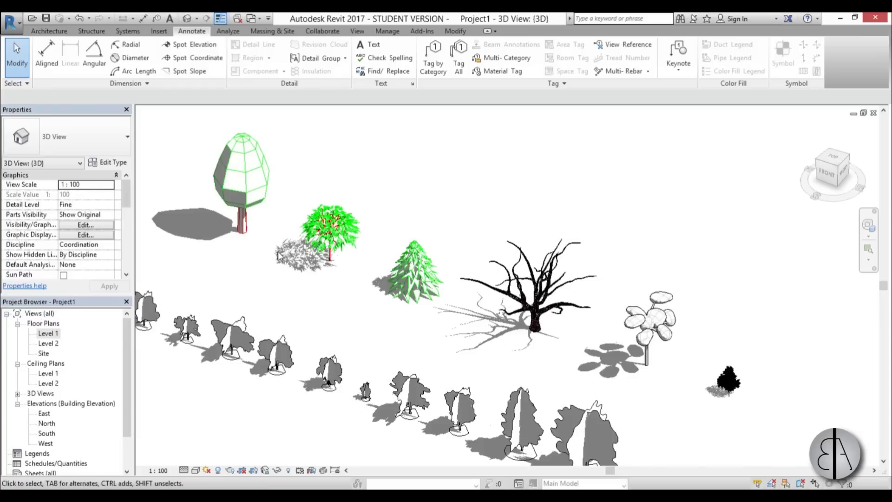
middle_drag(295, 285, 311, 293)
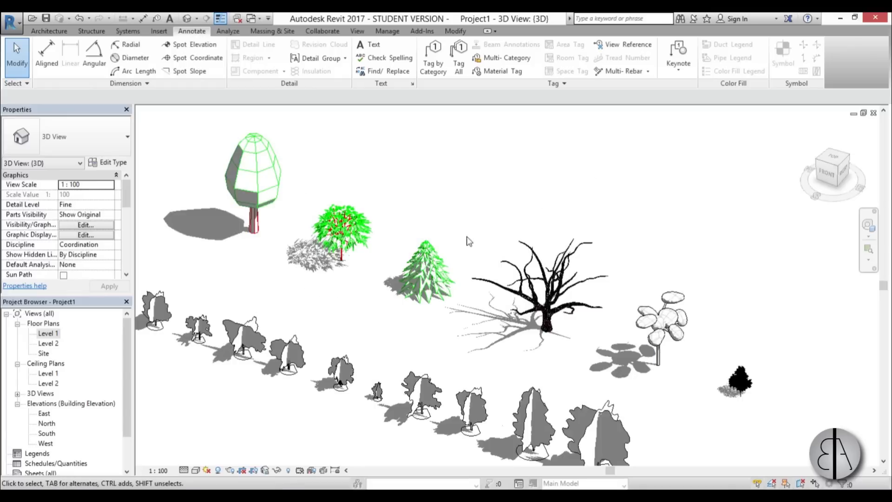
Step: Look down on the trees from above, then zoom in on the dead tree and round-leaf plant
shift+middle_drag(516, 316, 353, 154)
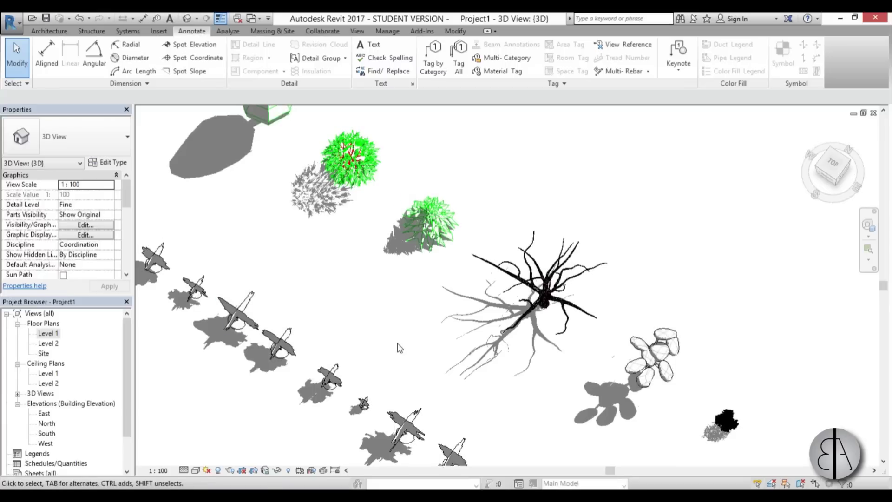
shift+middle_drag(399, 348, 402, 185)
scroll(343, 236, up, 4)
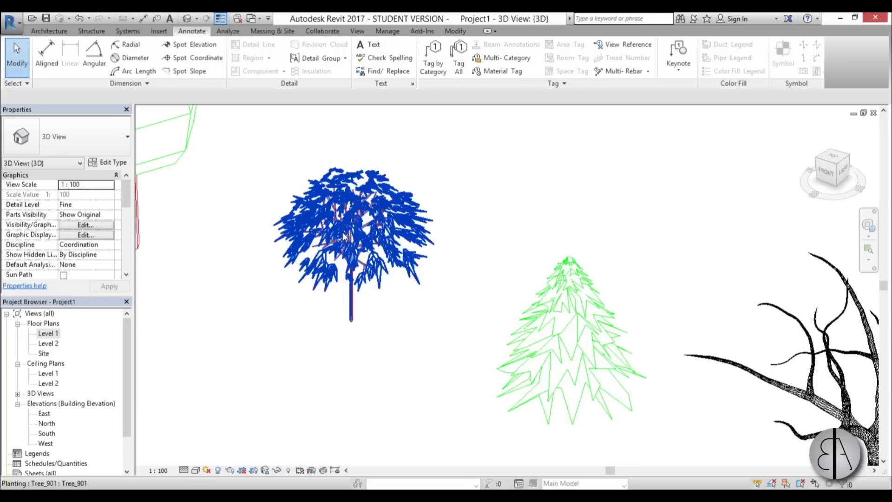
scroll(260, 228, down, 5)
middle_drag(518, 358, 471, 349)
scroll(442, 313, up, 3)
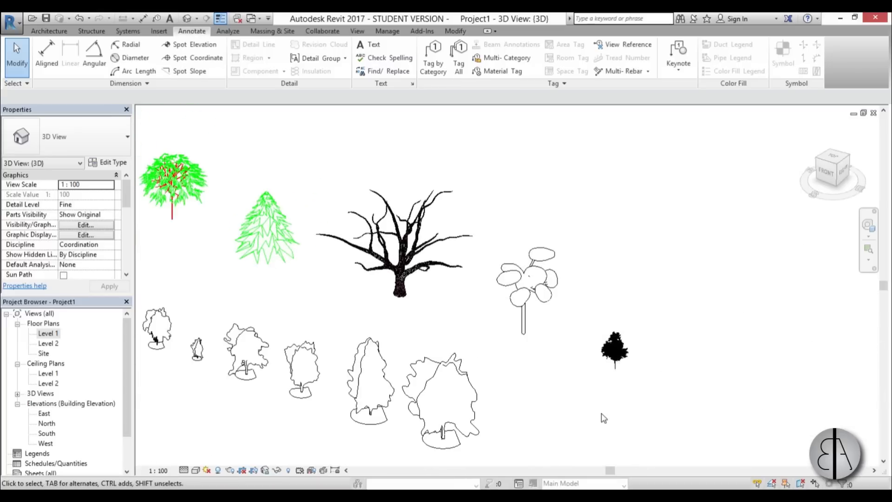
scroll(639, 369, up, 4)
scroll(604, 358, up, 5)
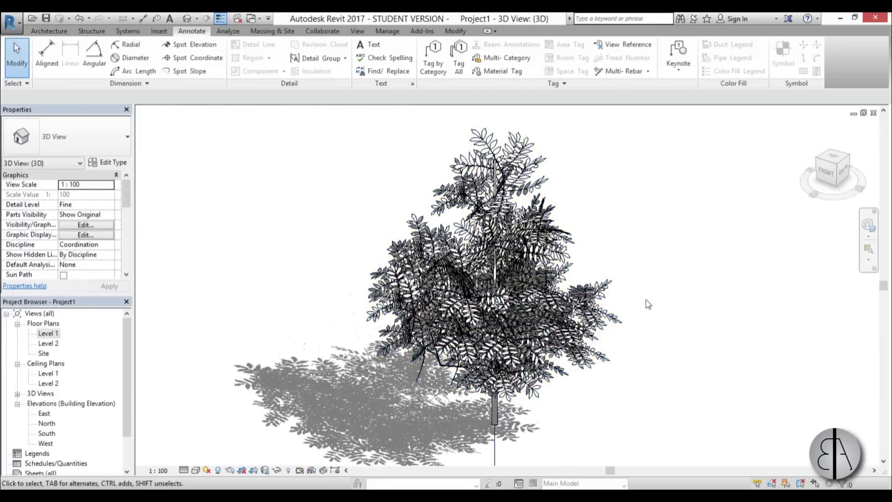
shift+middle_drag(571, 334, 587, 352)
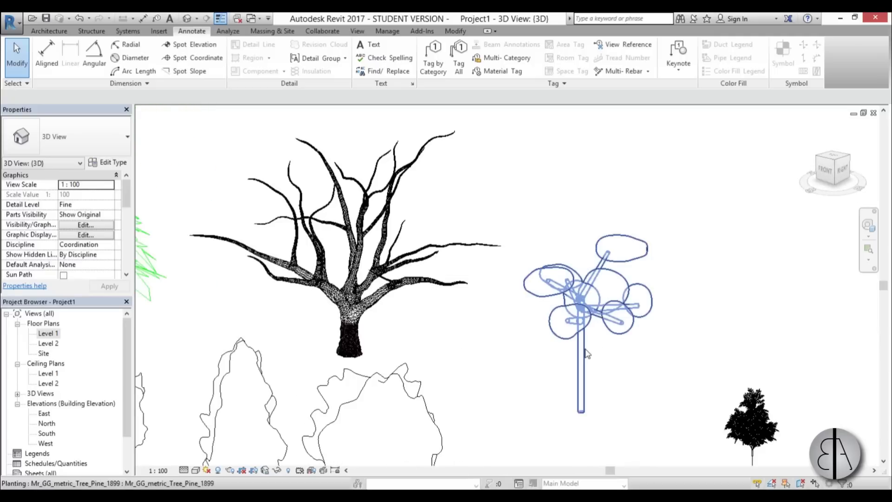
Step: Switch the 3D view to the Realistic visual style and frame the trees
click(196, 471)
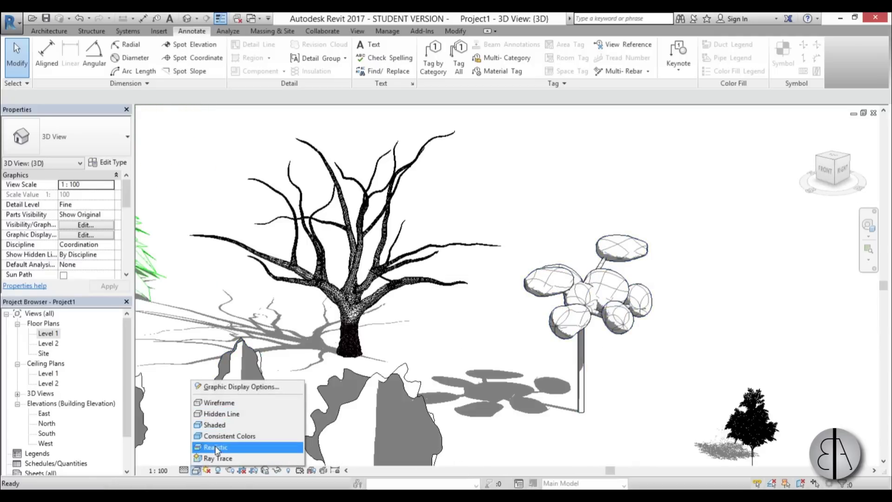
click(251, 447)
scroll(627, 368, down, 4)
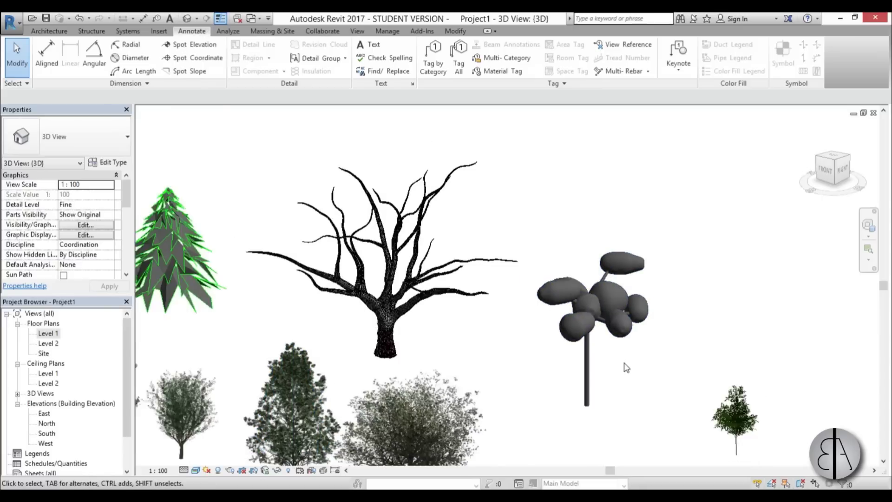
middle_drag(542, 409, 584, 390)
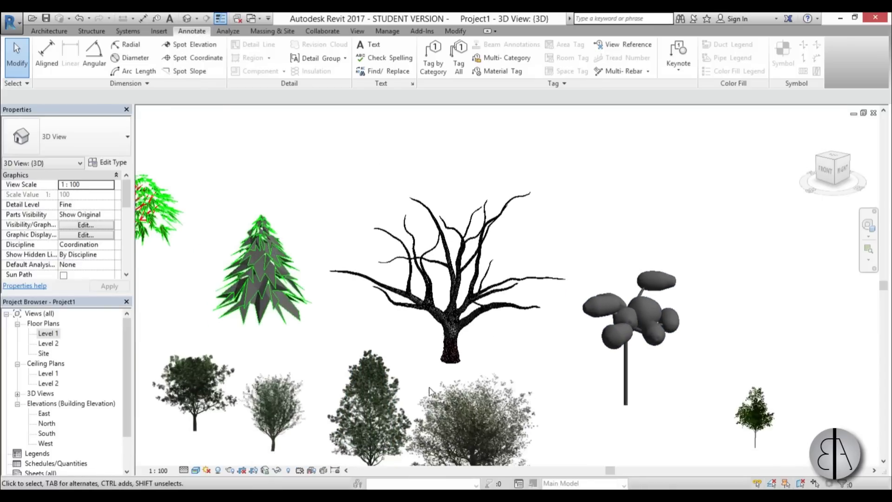
Step: Render the view at Draft quality with Sun only lighting and Few Clouds sky, then close the rendering
key(r)
key(r)
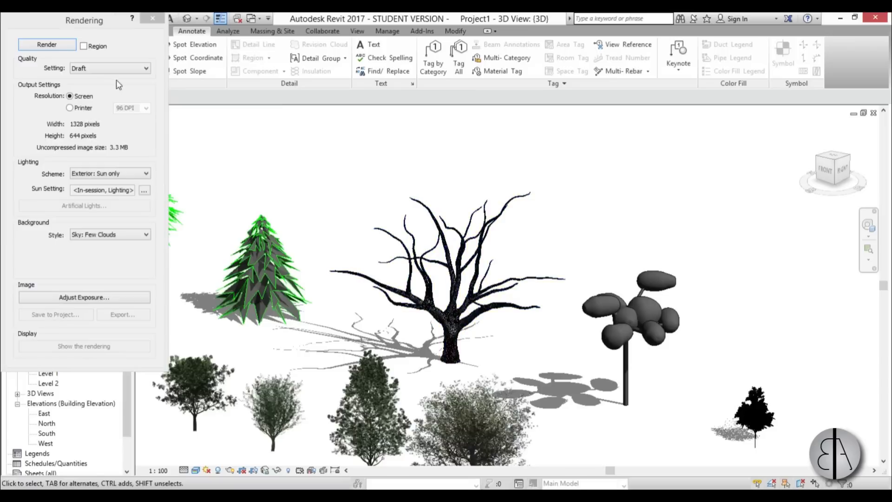
click(47, 45)
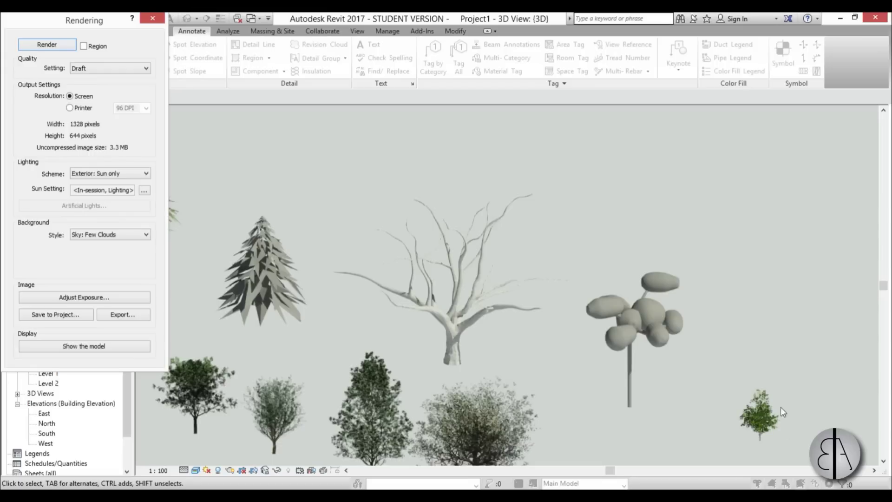
click(155, 19)
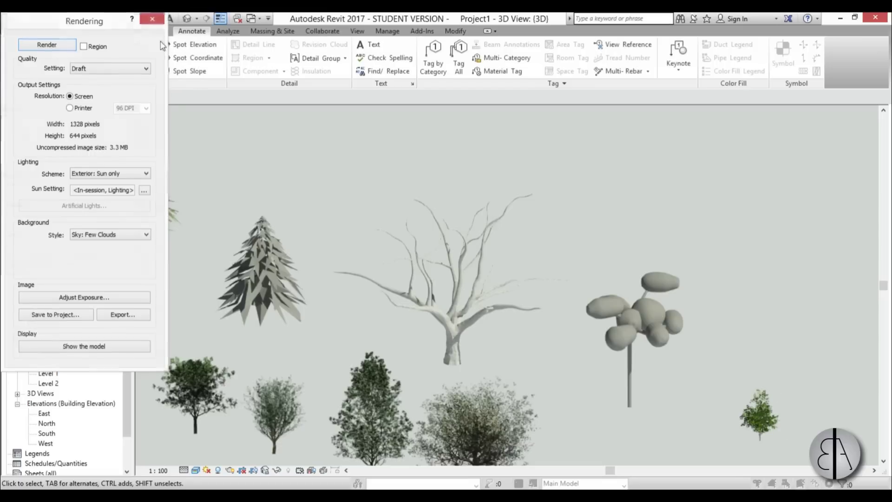
Step: Set the 3D view to Hidden Line and frame all tree rows and the site outline
scroll(556, 340, down, 2)
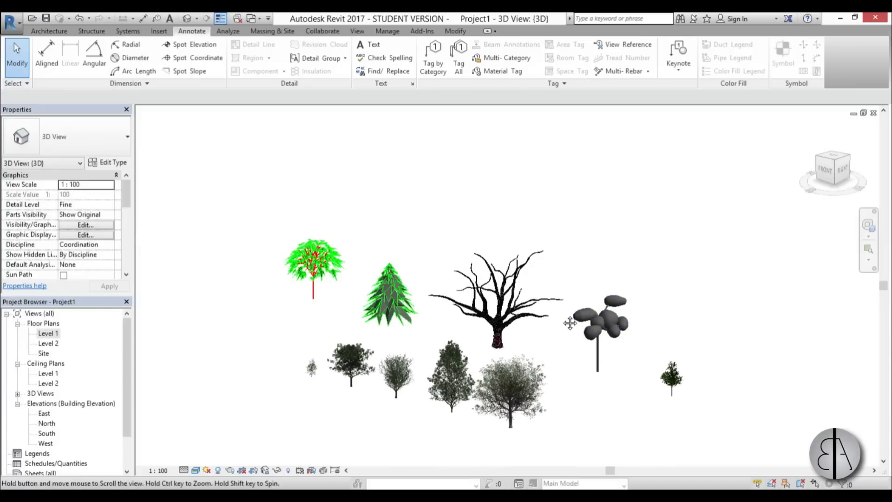
shift+middle_drag(570, 322, 623, 349)
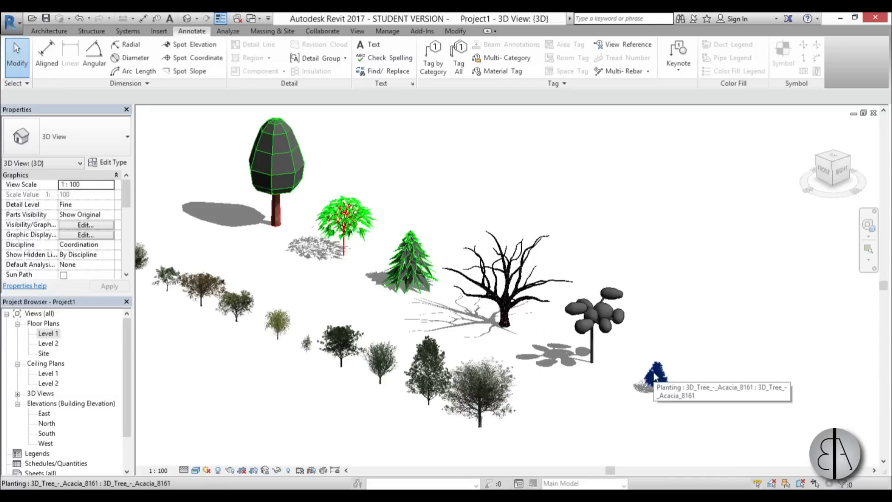
middle_drag(593, 389, 613, 412)
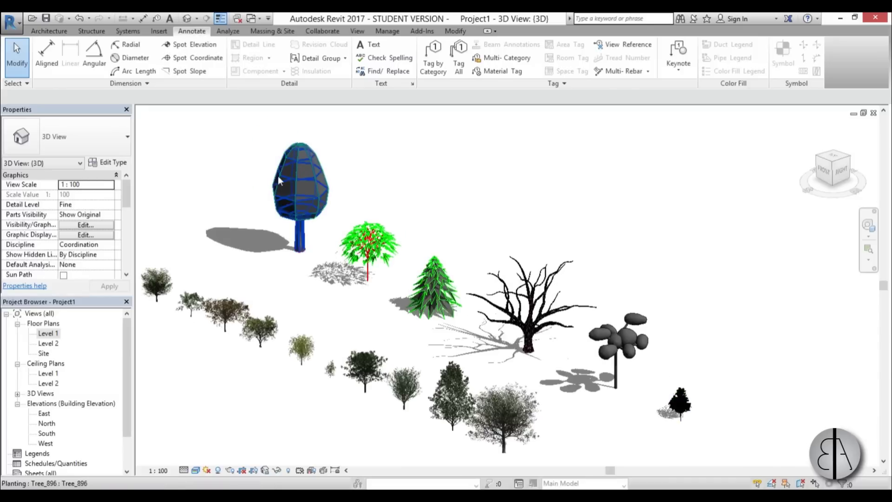
scroll(285, 201, up, 4)
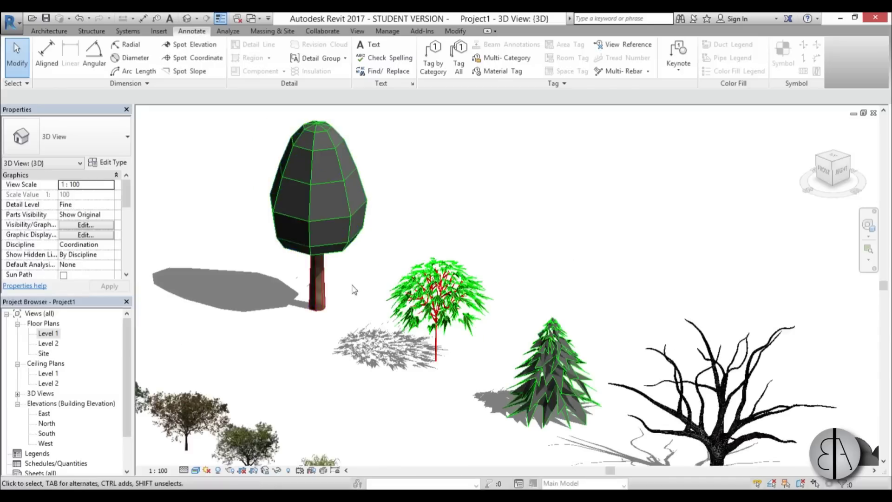
click(195, 470)
click(209, 414)
scroll(487, 251, down, 5)
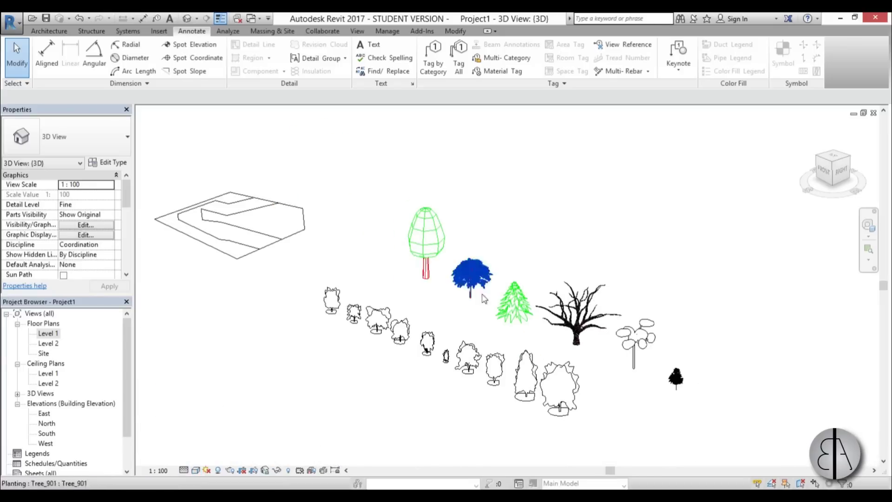
shift+middle_drag(478, 320, 518, 287)
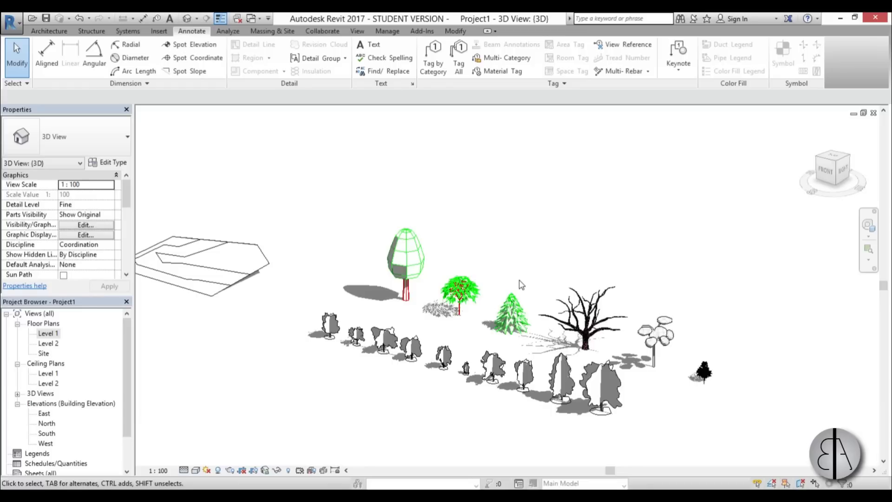
middle_drag(428, 324, 441, 334)
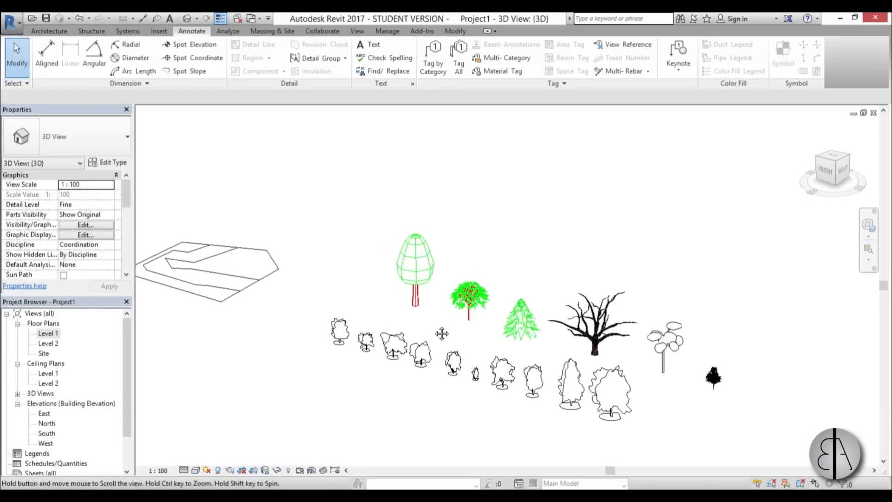
Step: Show the Massing & Site tools, then start and cancel an Architecture Component placement
click(277, 32)
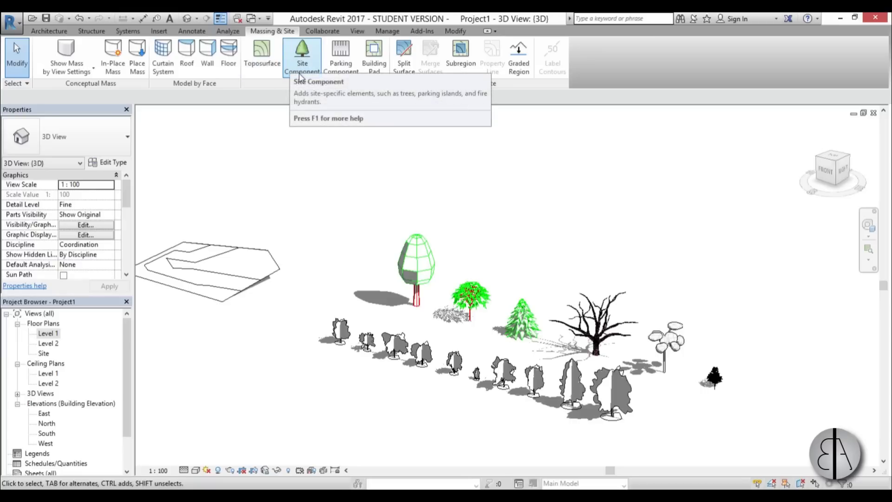
click(47, 30)
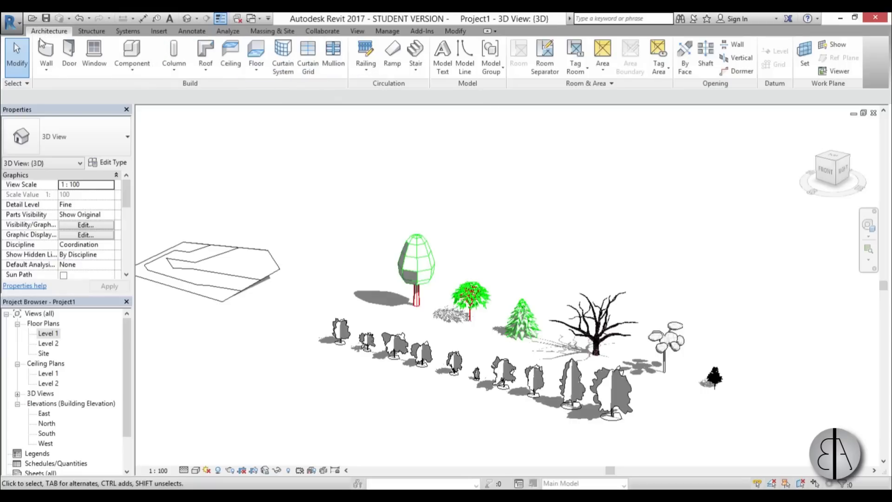
click(132, 52)
click(86, 144)
scroll(97, 303, down, 5)
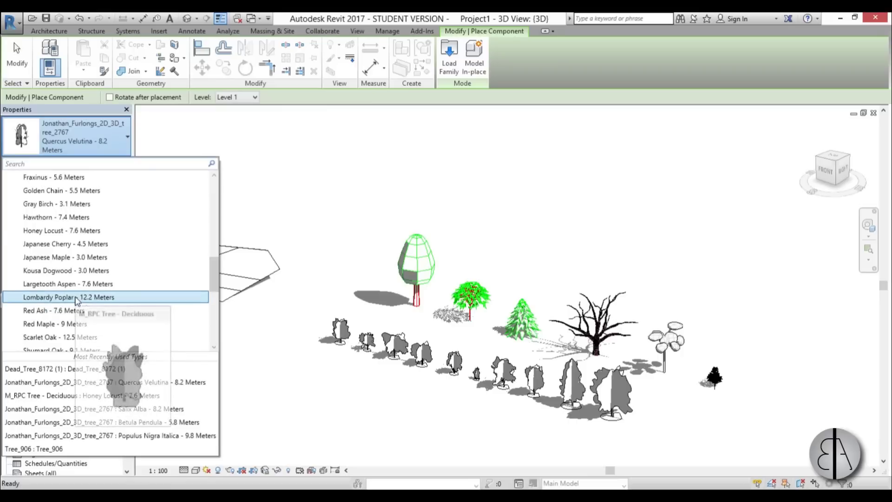
key(Escape)
middle_drag(294, 410, 376, 390)
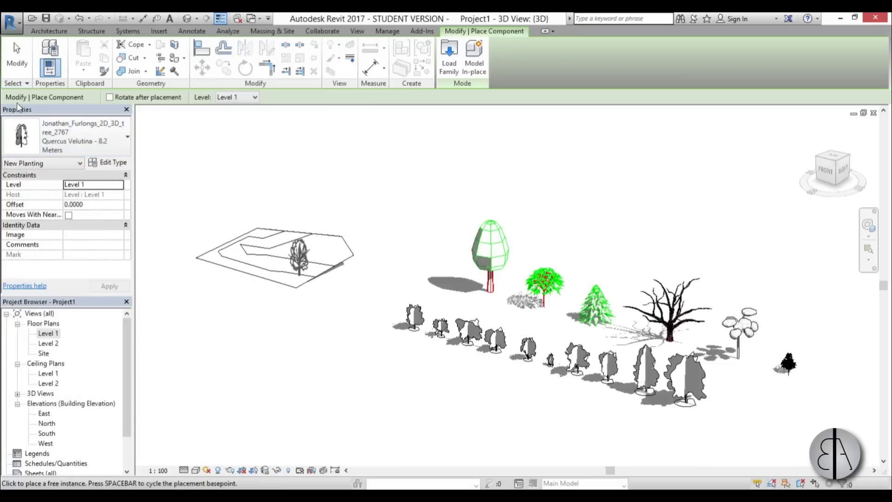
click(16, 55)
Step: Select the toposurface (material Plant, 826.478 m²) and orbit around it from several sides
scroll(325, 273, up, 2)
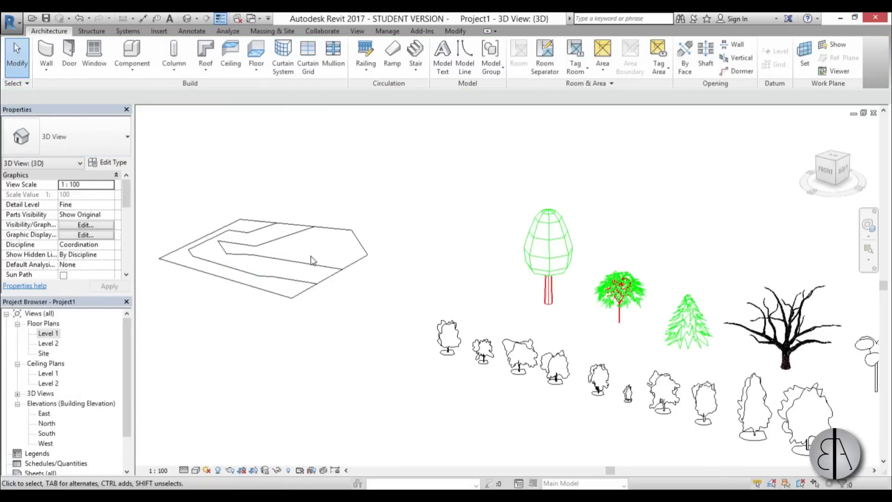
click(301, 229)
shift+middle_drag(243, 312, 561, 242)
shift+middle_drag(573, 234, 664, 243)
shift+middle_drag(167, 262, 371, 322)
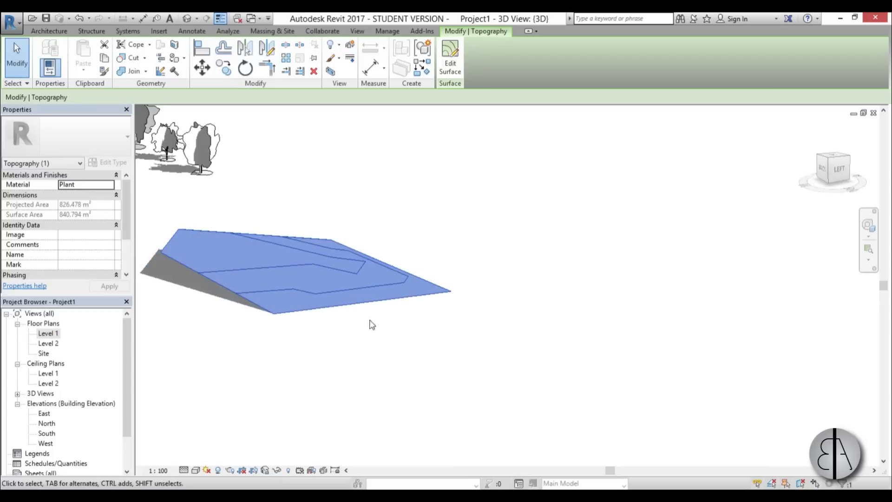
shift+middle_drag(422, 292, 404, 231)
Step: Start a site component using M_RPC Tree - Deciduous: Lombardy Poplar - 12.2 Meters
click(404, 230)
click(273, 31)
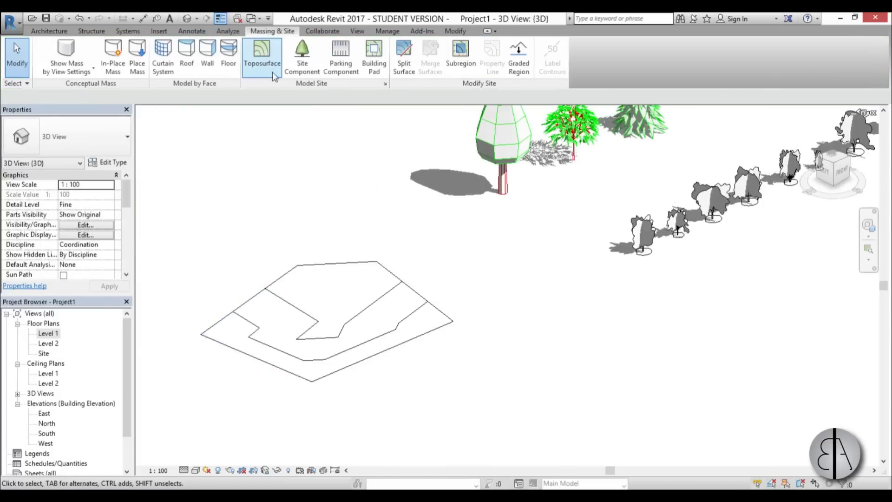
click(294, 55)
click(90, 136)
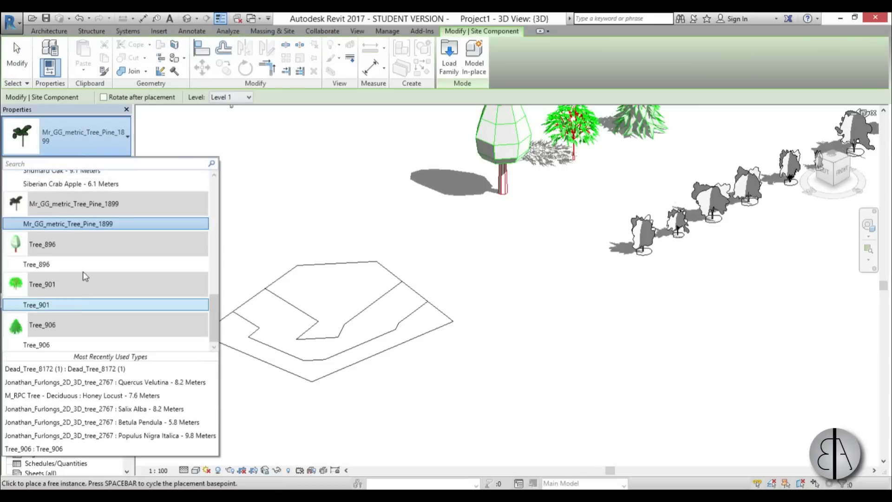
scroll(83, 274, up, 5)
scroll(105, 229, up, 1)
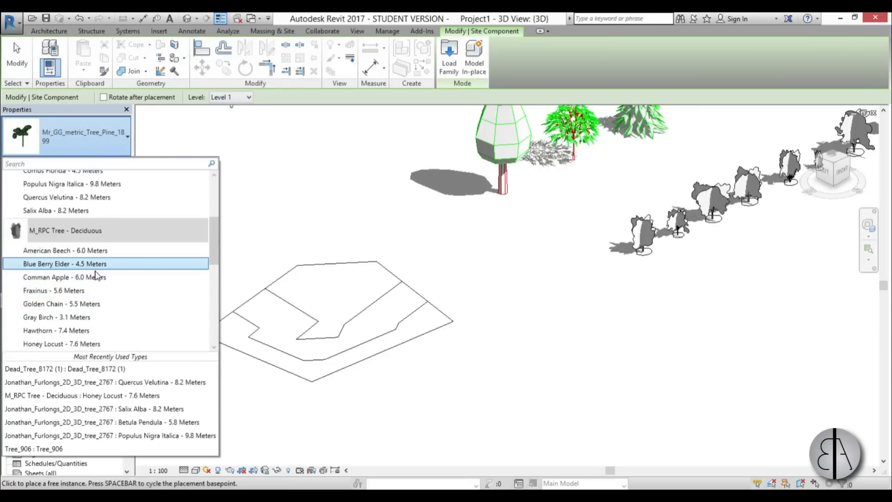
scroll(98, 270, down, 3)
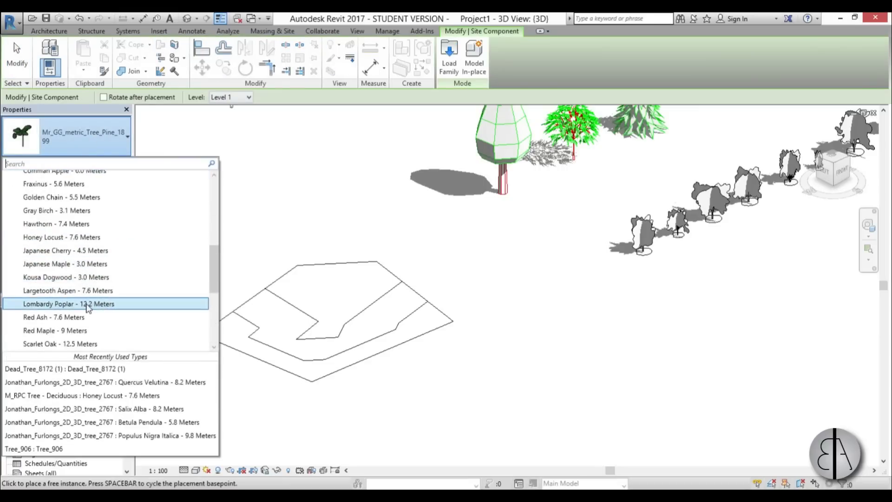
click(91, 303)
Step: Place the Lombardy Poplar on the sloped toposurface and finish placing
scroll(344, 281, up, 2)
scroll(362, 302, down, 3)
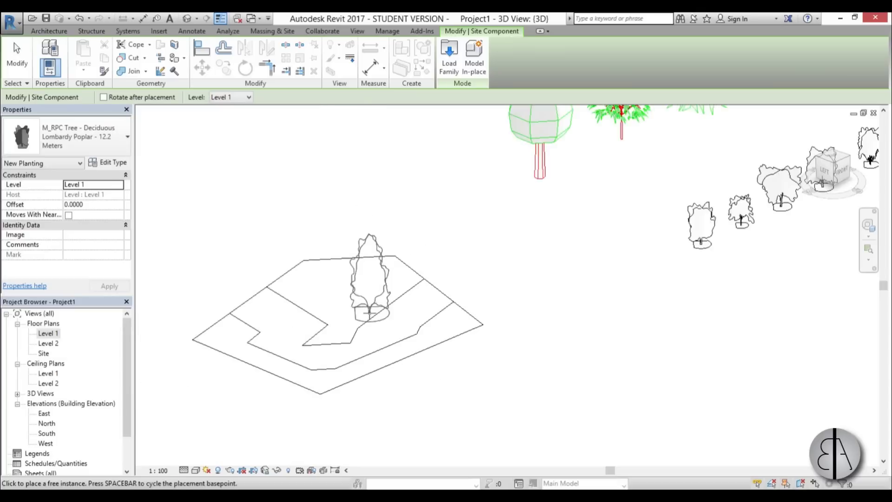
shift+middle_drag(362, 301, 424, 342)
click(424, 342)
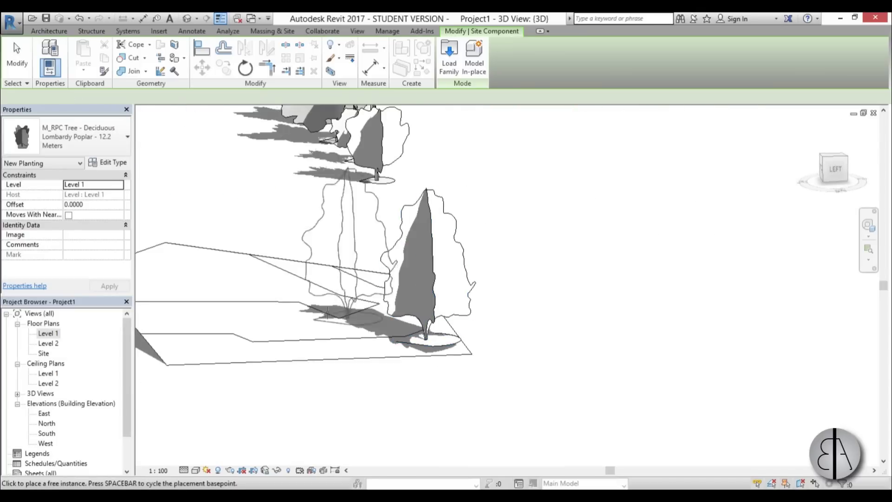
shift+middle_drag(181, 265, 319, 302)
key(Escape)
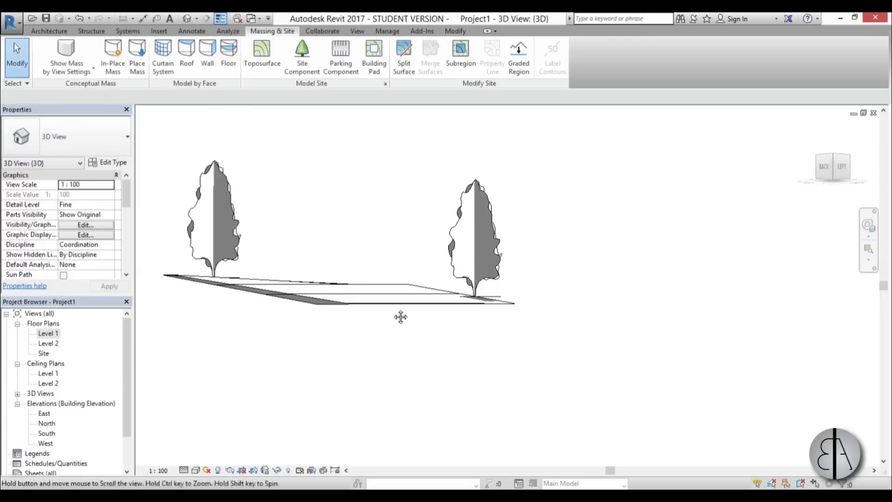
Step: Select the new poplar and orbit around the tree rows to check it
shift+middle_drag(398, 315, 188, 309)
click(209, 250)
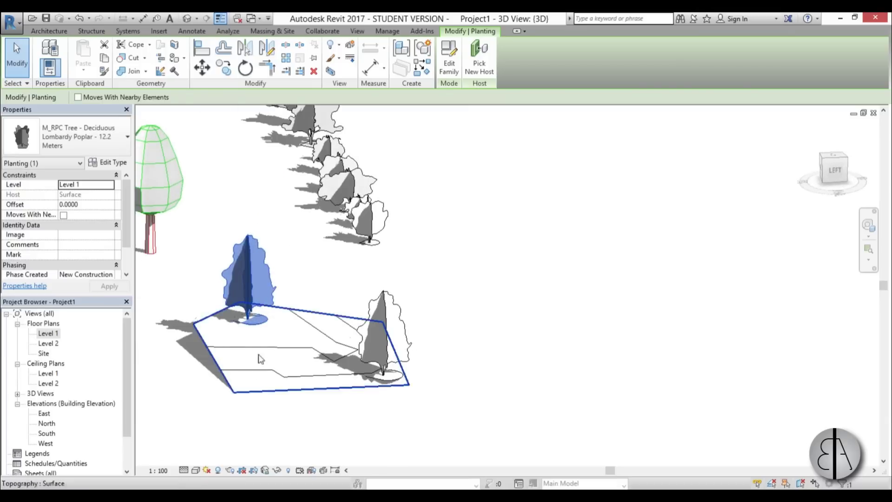
shift+middle_drag(260, 359, 341, 312)
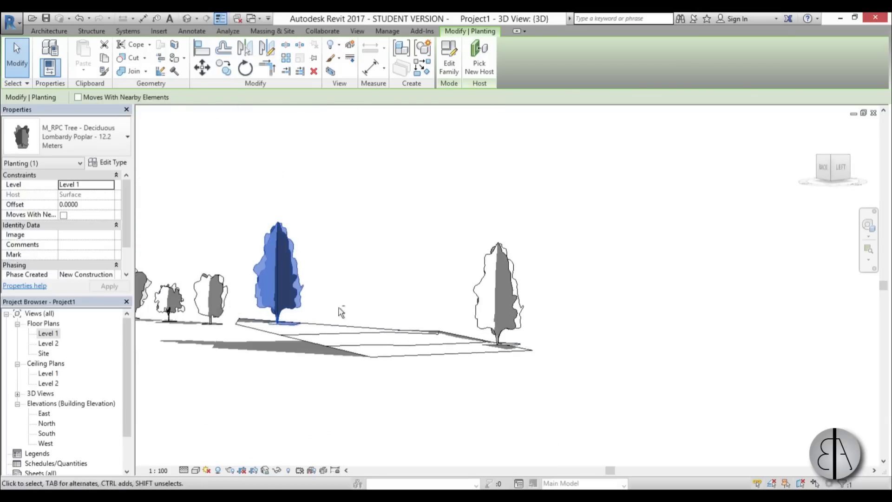
shift+middle_drag(278, 321, 351, 365)
shift+middle_drag(349, 308, 296, 395)
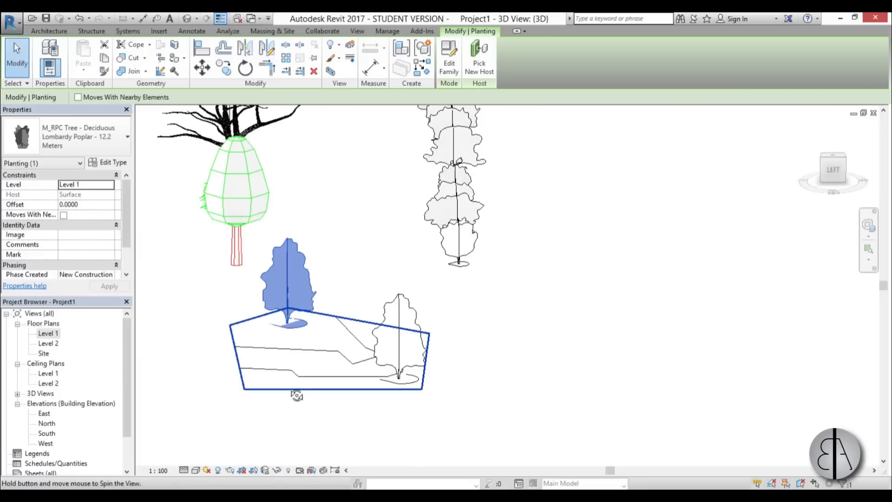
Step: Open the Level 1 floor plan and pan to bring the trees into view
double_click(50, 333)
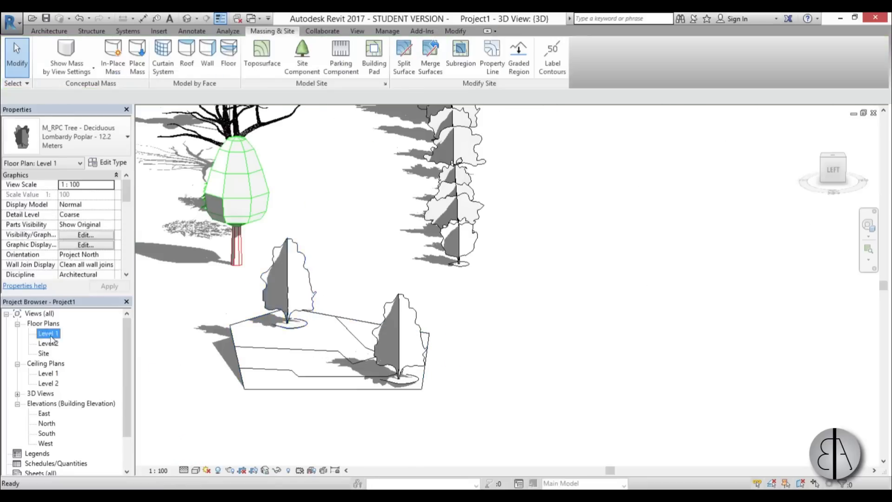
scroll(379, 374, down, 2)
middle_drag(310, 400, 477, 373)
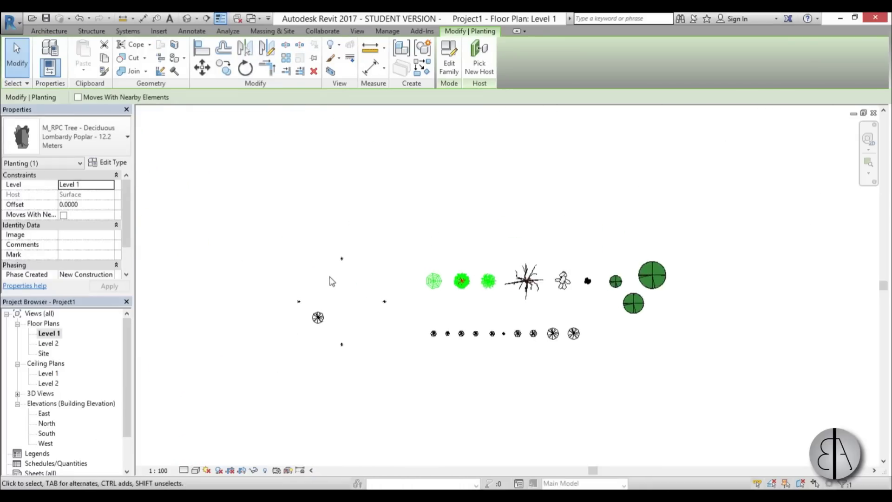
scroll(328, 283, up, 3)
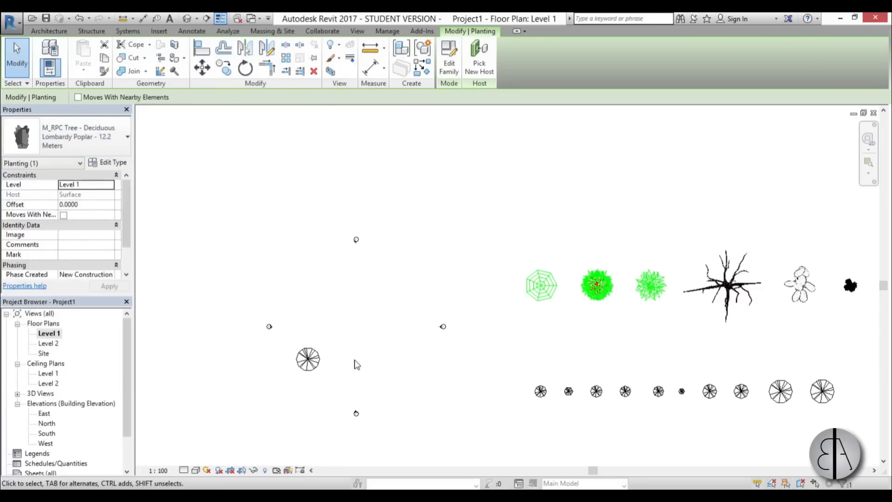
Step: Change the selected tree to the Red Ash type and clear the selection
click(272, 31)
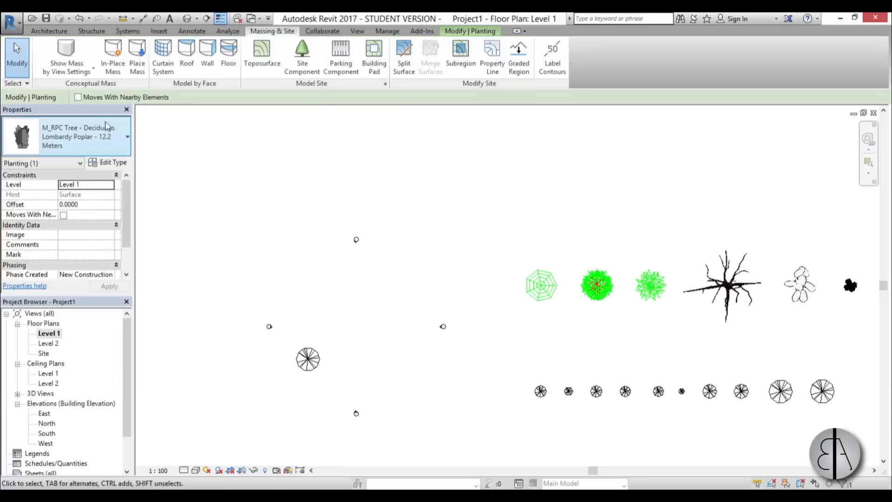
click(91, 148)
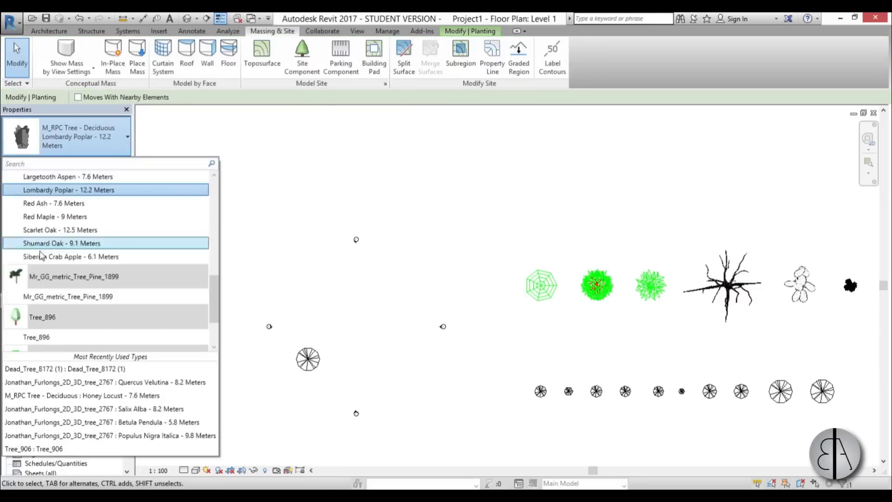
click(57, 202)
click(364, 342)
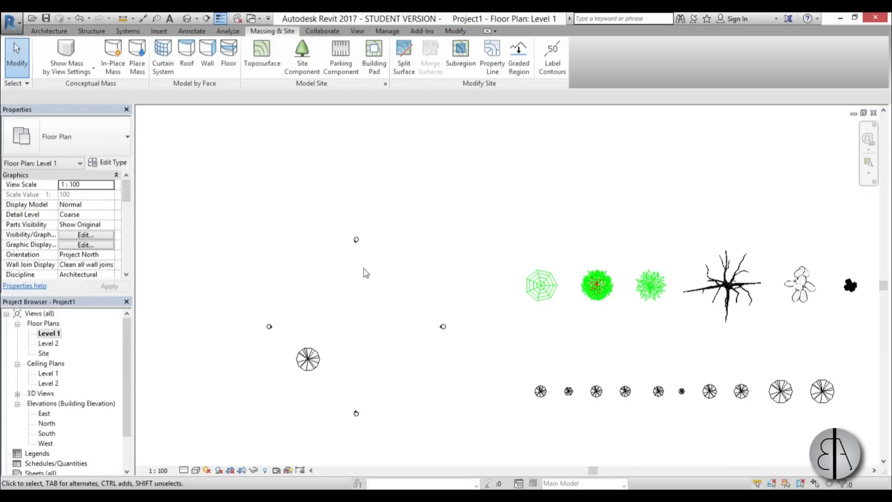
Step: Place a Scarlet Oak - 12.5 Meters in the middle of the site, then view it in default 3D
click(91, 30)
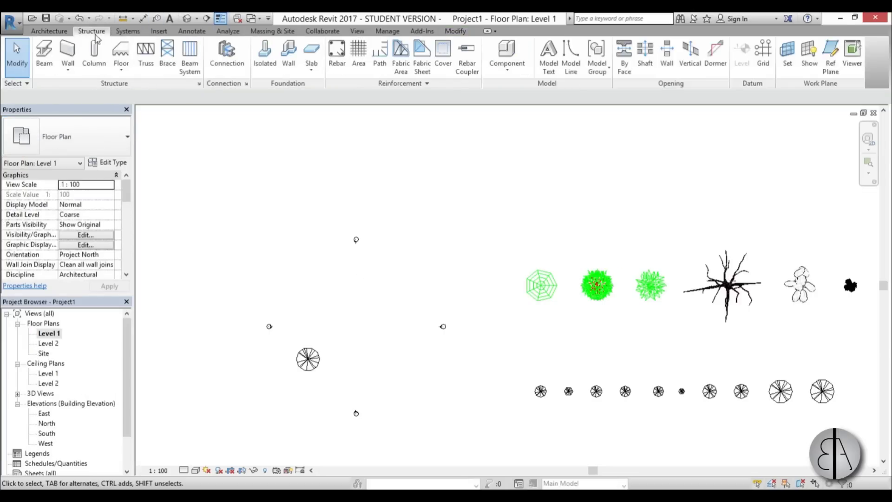
click(49, 30)
click(131, 55)
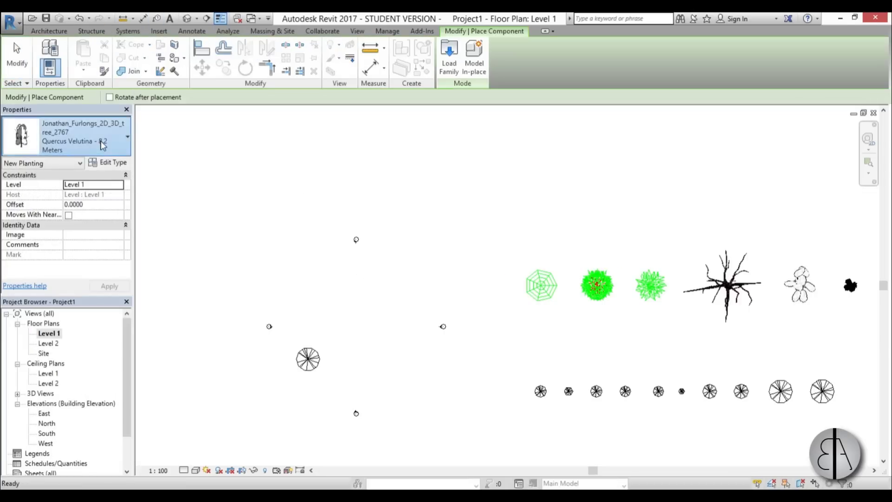
click(103, 141)
scroll(79, 297, up, 4)
scroll(88, 283, down, 12)
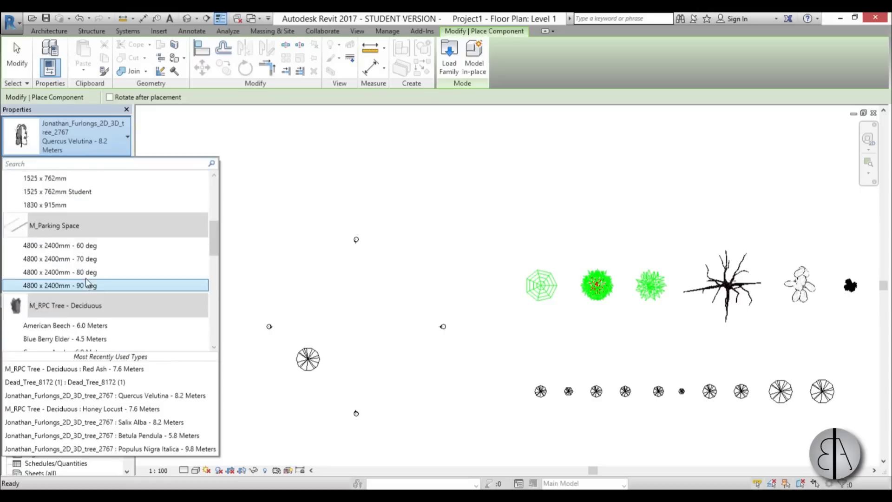
click(61, 232)
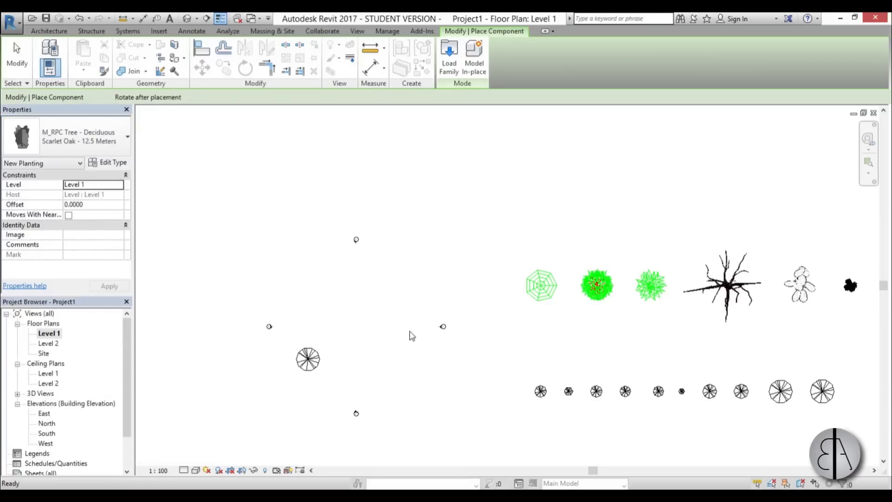
click(355, 329)
scroll(346, 336, up, 3)
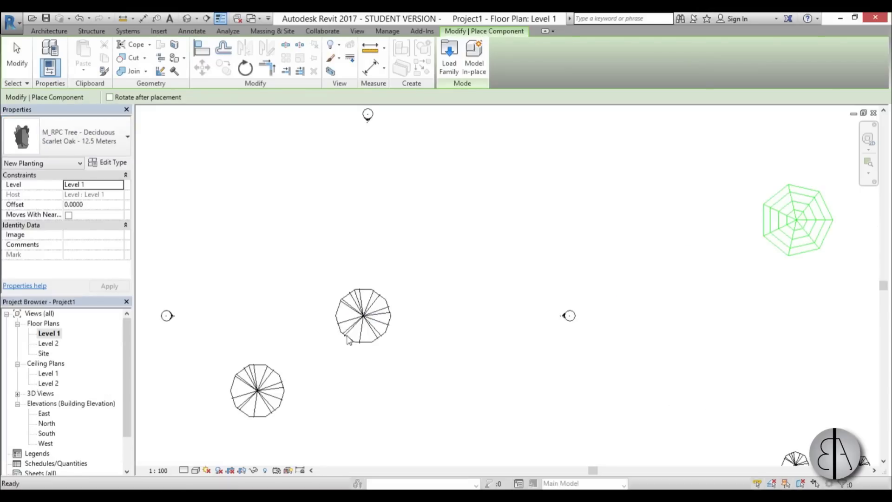
key(Escape)
key(Escape)
click(367, 321)
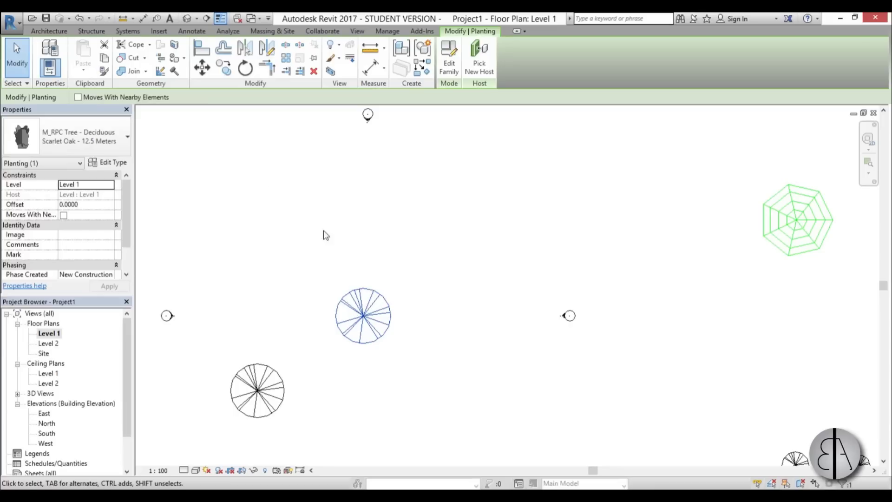
click(187, 19)
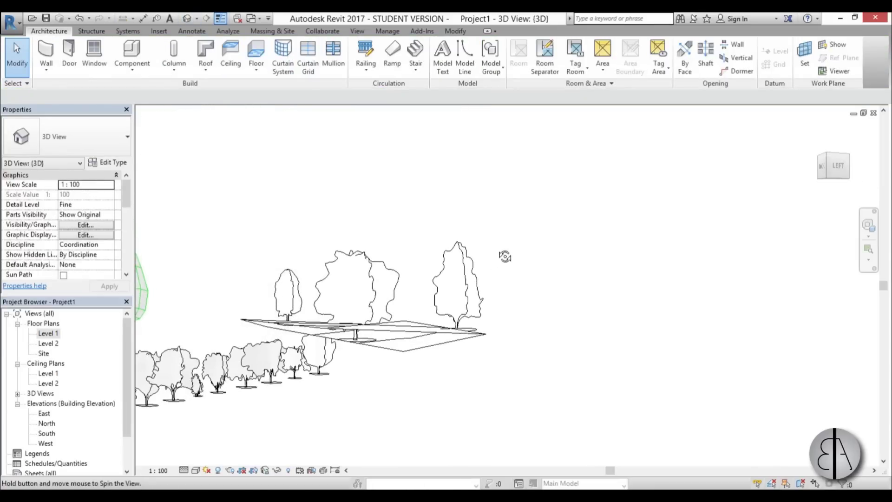
click(333, 354)
shift+middle_drag(333, 354, 345, 292)
scroll(345, 292, down, 3)
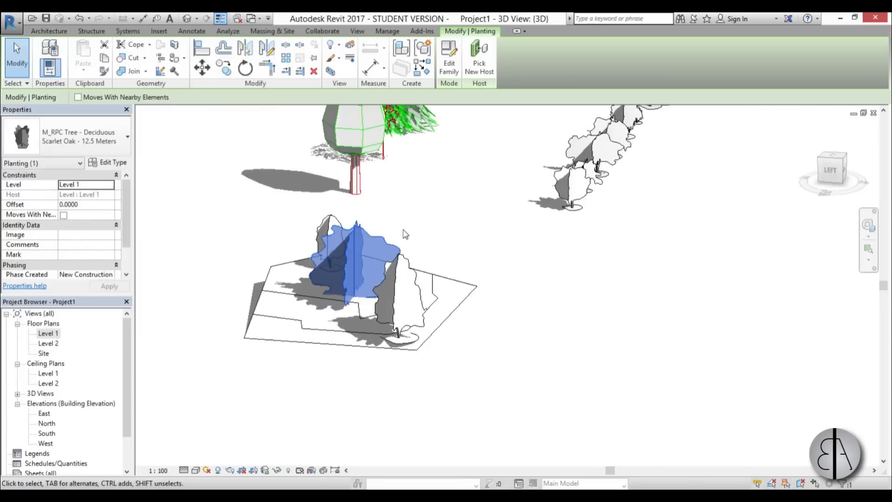
click(409, 233)
scroll(409, 234, down, 3)
shift+middle_drag(358, 297, 342, 362)
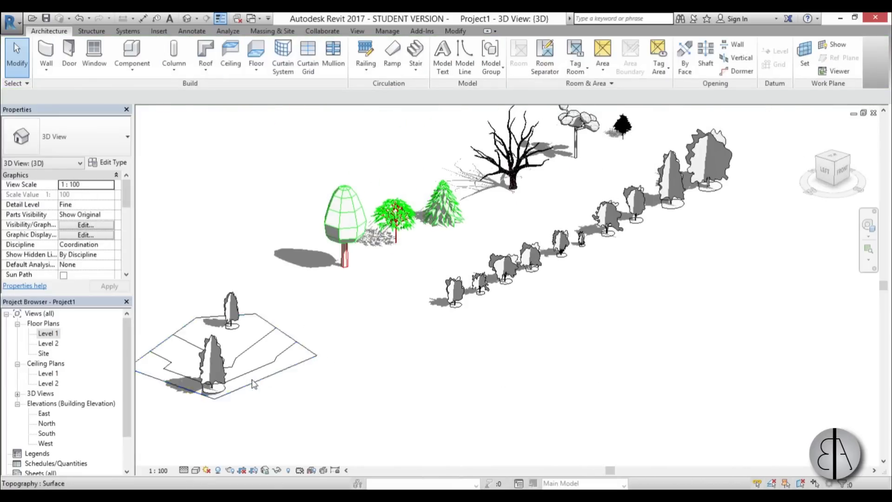
scroll(354, 384, down, 1)
scroll(240, 384, up, 3)
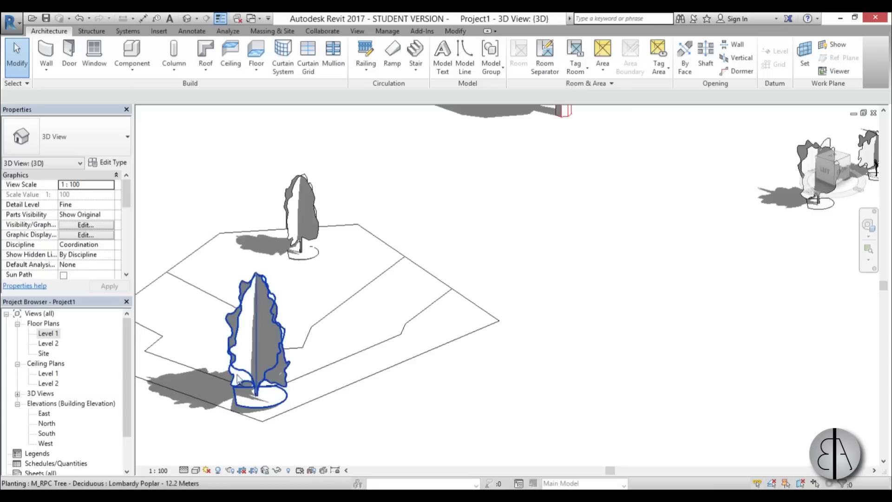
scroll(288, 257, down, 1)
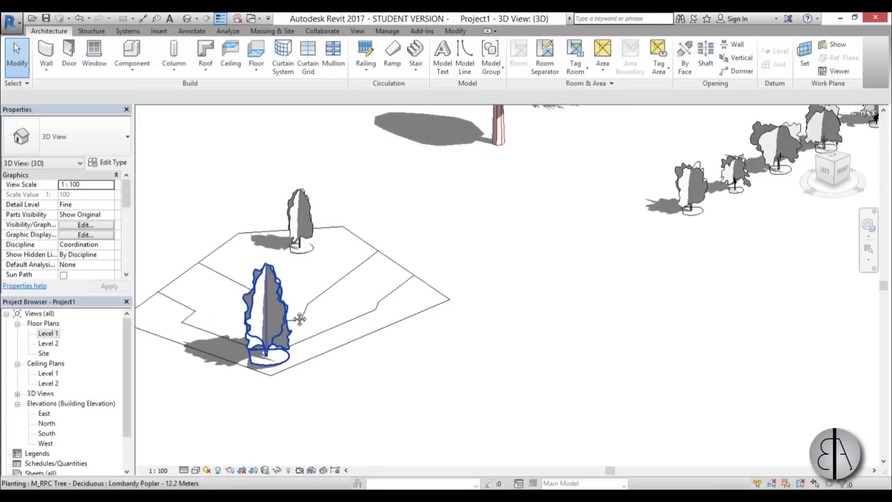
scroll(299, 319, down, 6)
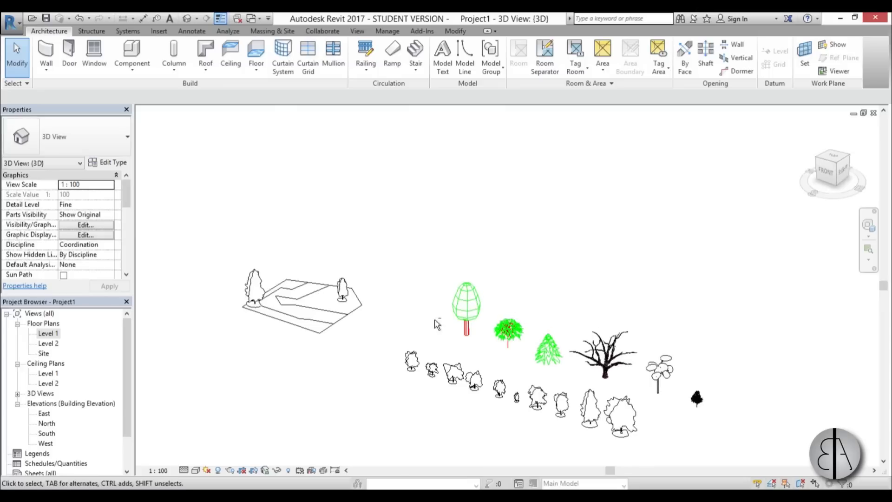
scroll(360, 277, up, 2)
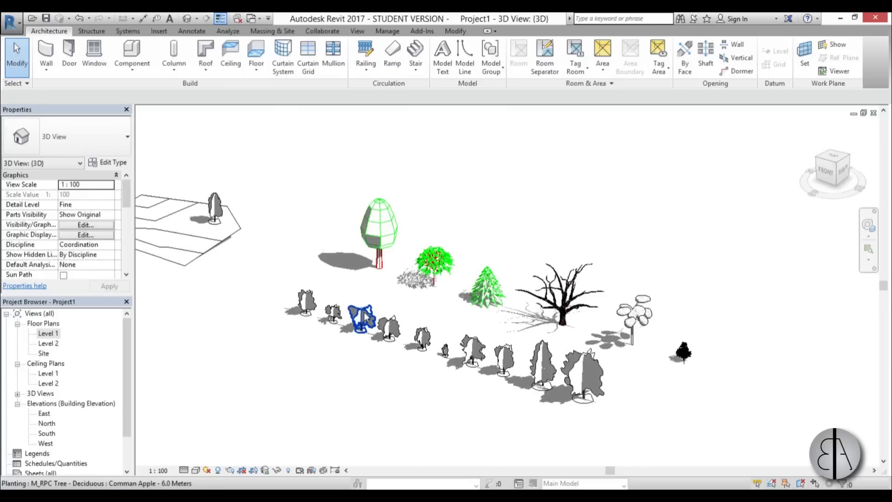
Step: Set the American Beech - 6.0 Meters type's Height to 10 in Type Properties and apply it
click(309, 302)
scroll(318, 304, up, 1)
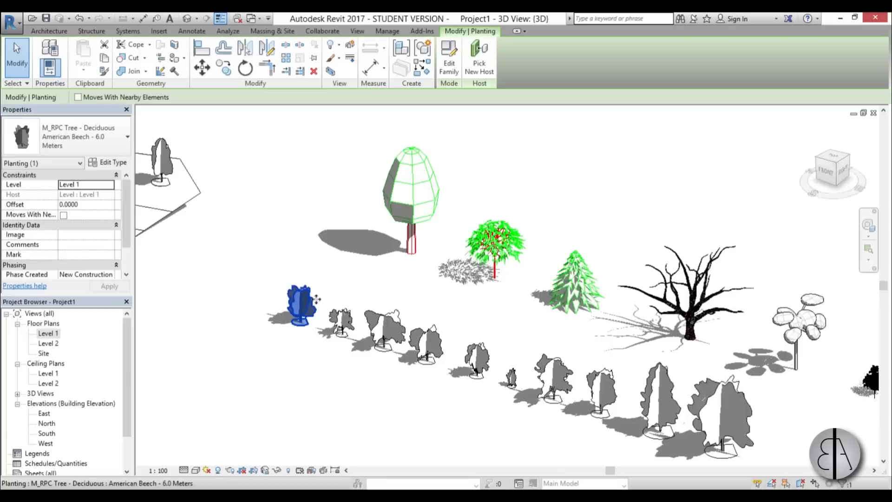
mouse_move(124, 216)
mouse_down()
mouse_move(129, 243)
mouse_move(124, 216)
mouse_up()
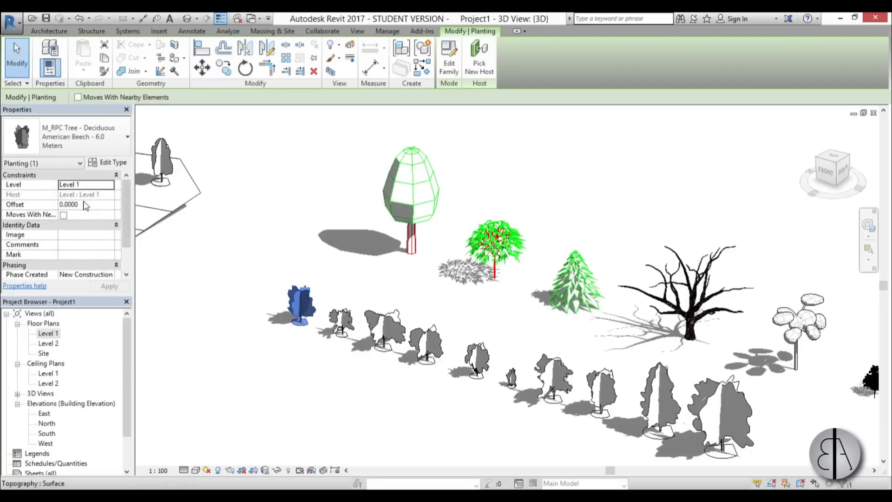
click(108, 162)
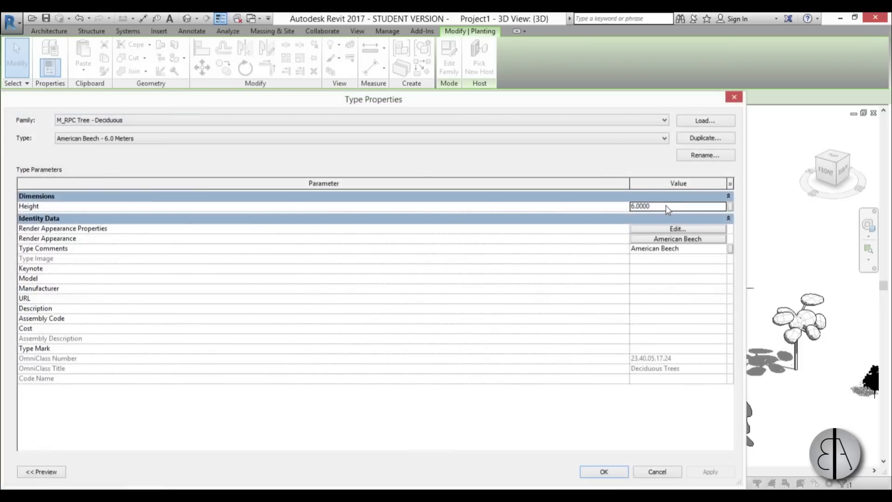
drag(596, 111, 112, 108)
click(208, 202)
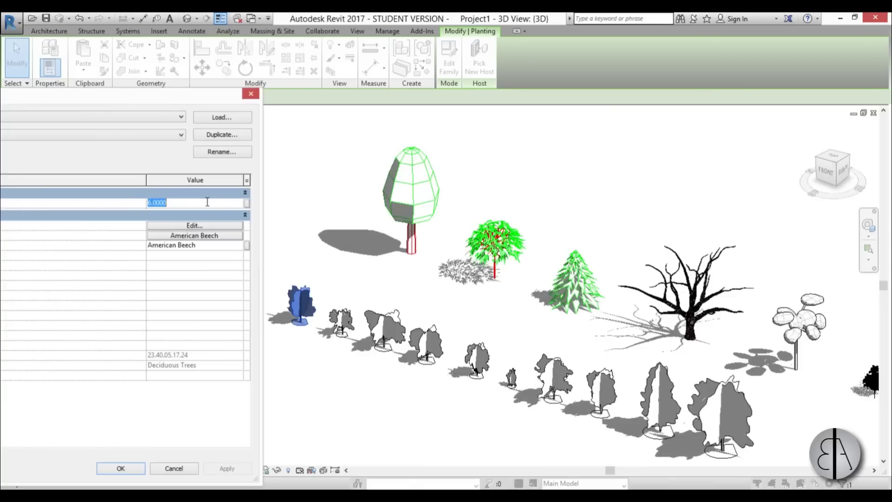
text(10)
click(227, 468)
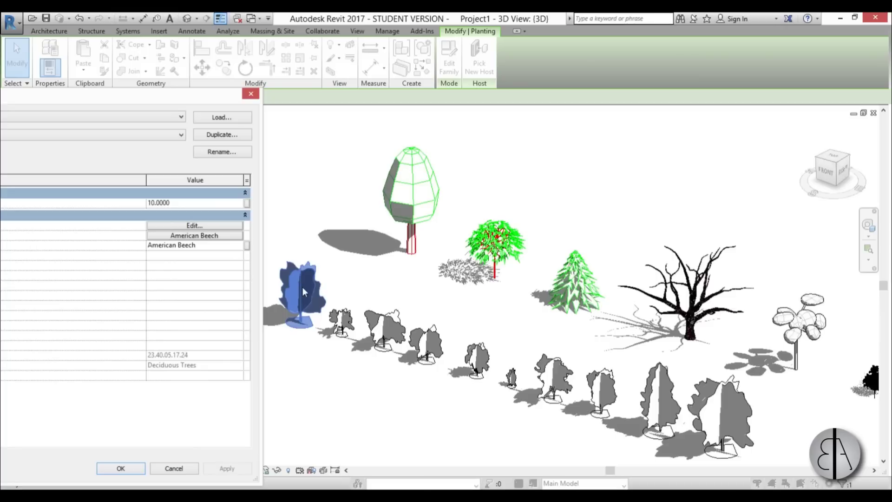
click(251, 94)
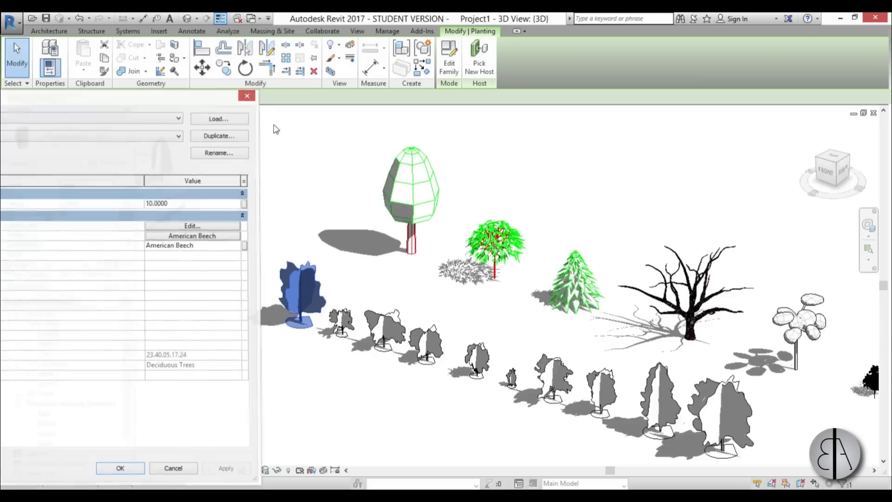
Step: Change the dead tree type's Height from 6 to 10 m and apply it
click(650, 339)
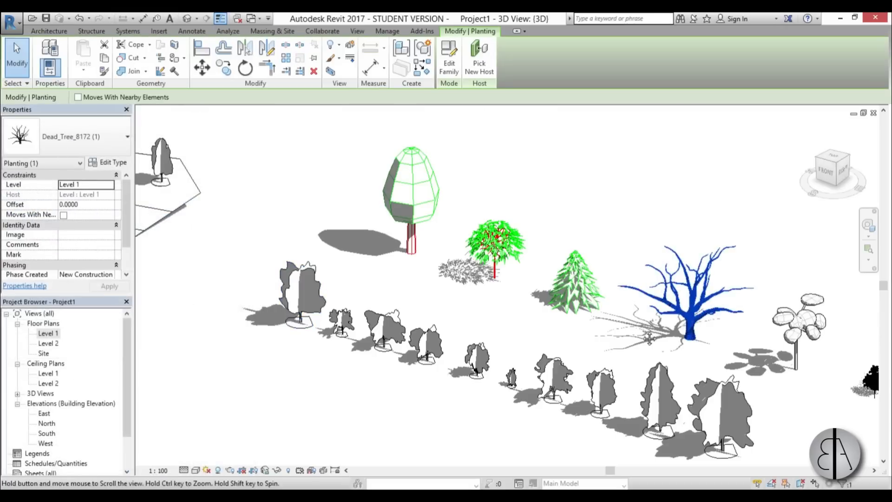
middle_drag(650, 338, 589, 331)
scroll(591, 313, up, 2)
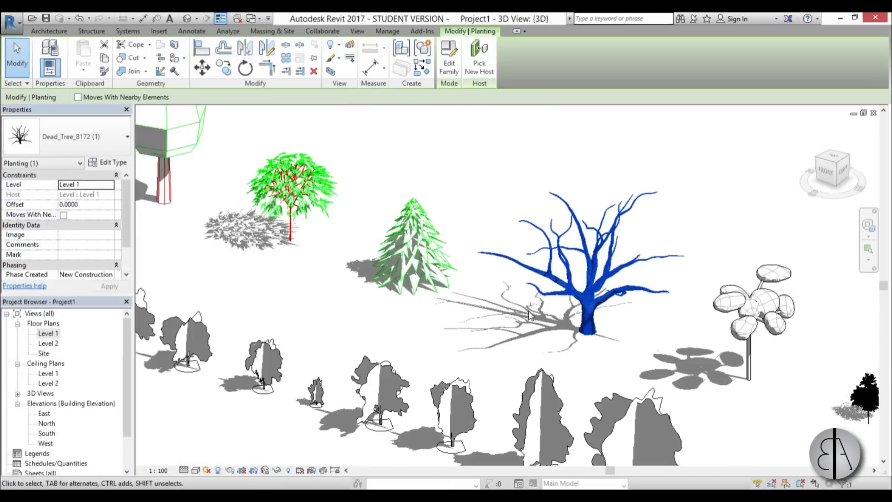
middle_drag(530, 316, 581, 333)
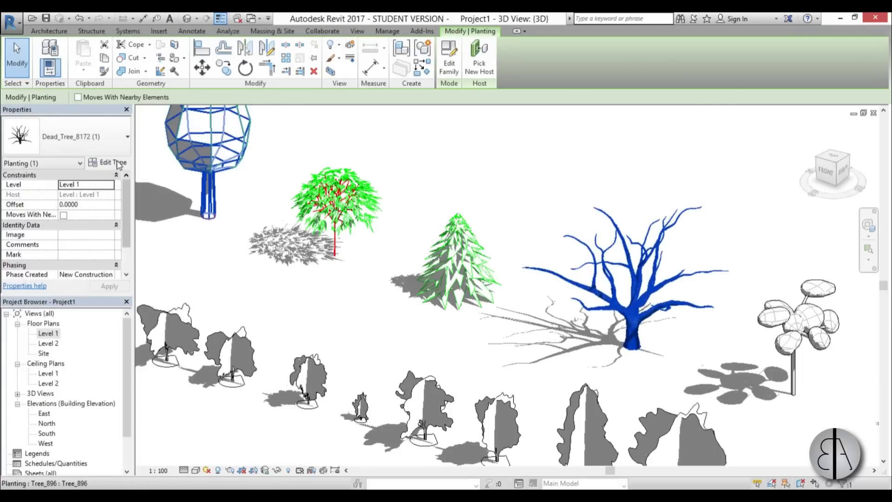
click(118, 164)
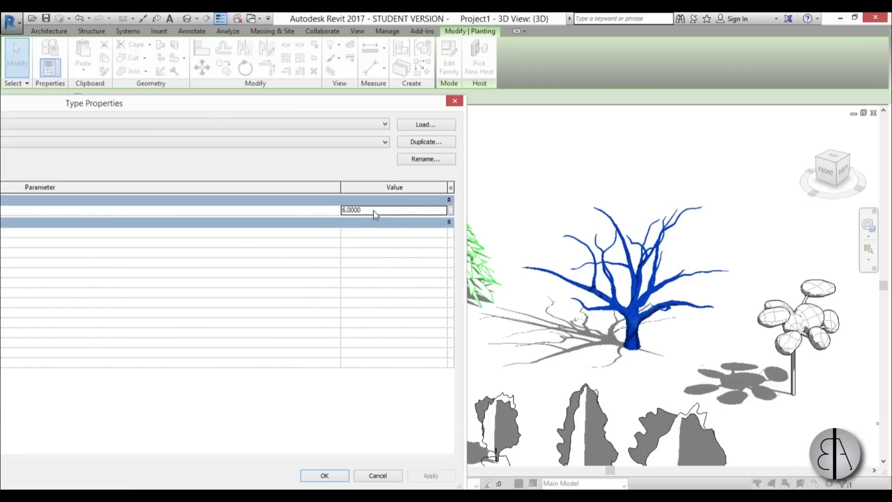
click(375, 212)
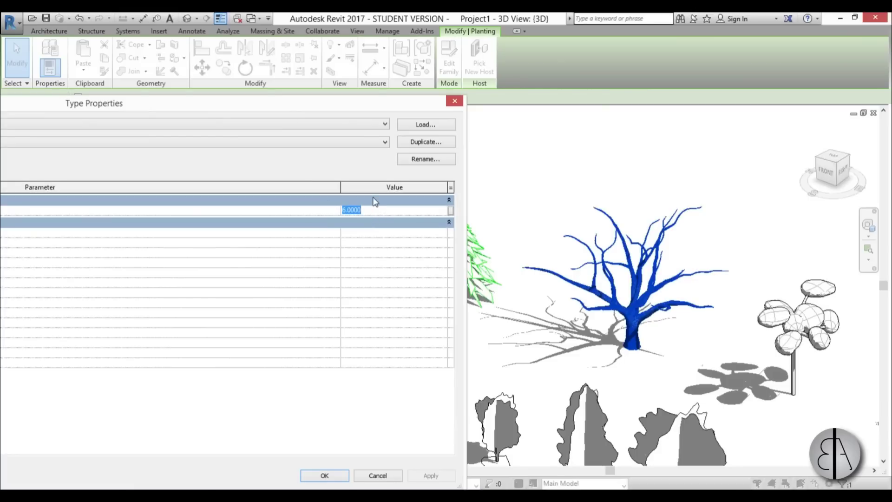
text(10)
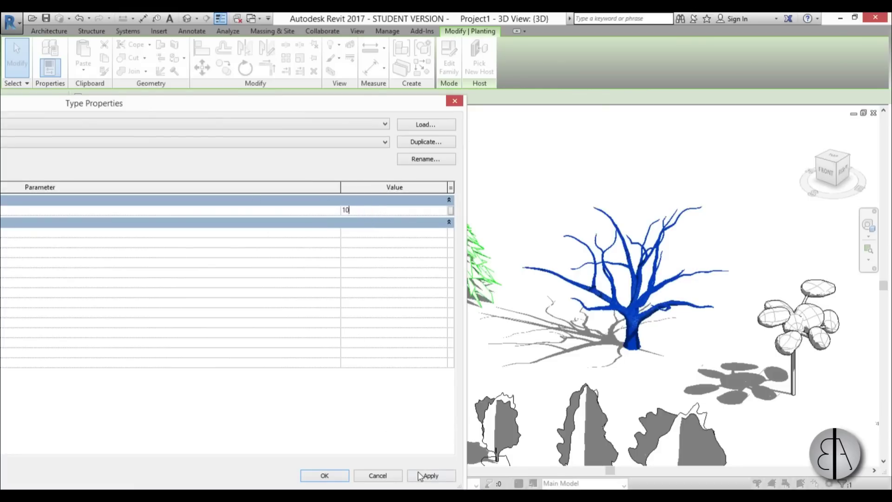
click(420, 476)
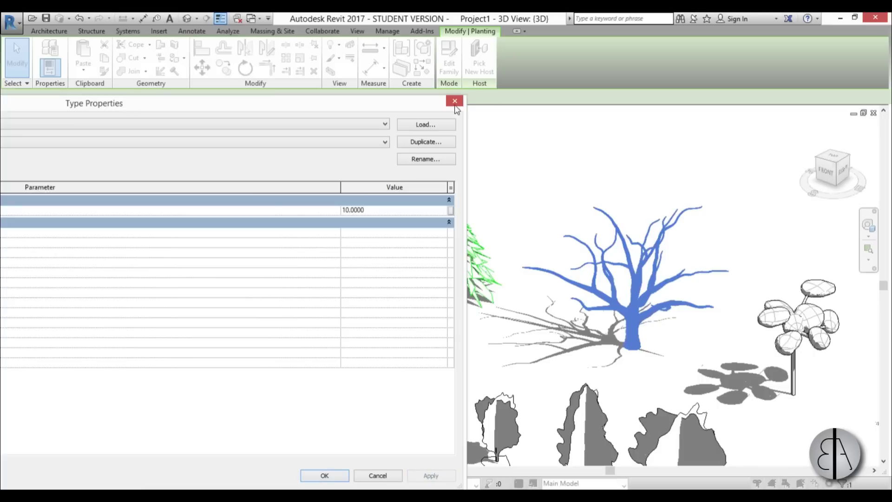
click(454, 102)
Step: Raise the Tree_901 type's Height from 5.7912 to 10 m and confirm
click(306, 252)
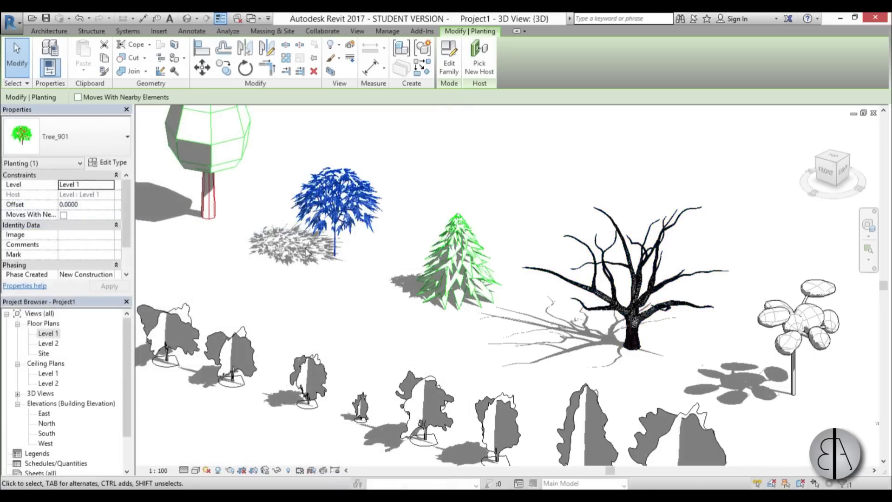
click(107, 162)
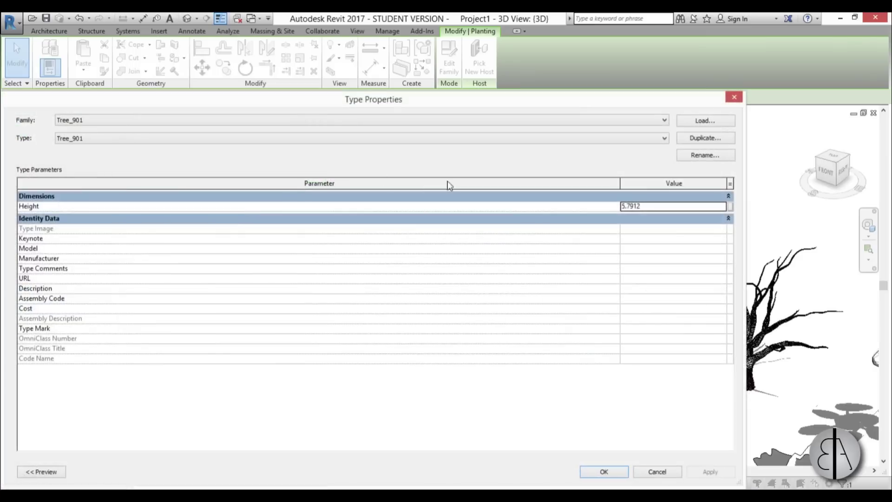
drag(572, 102, 184, 76)
click(272, 184)
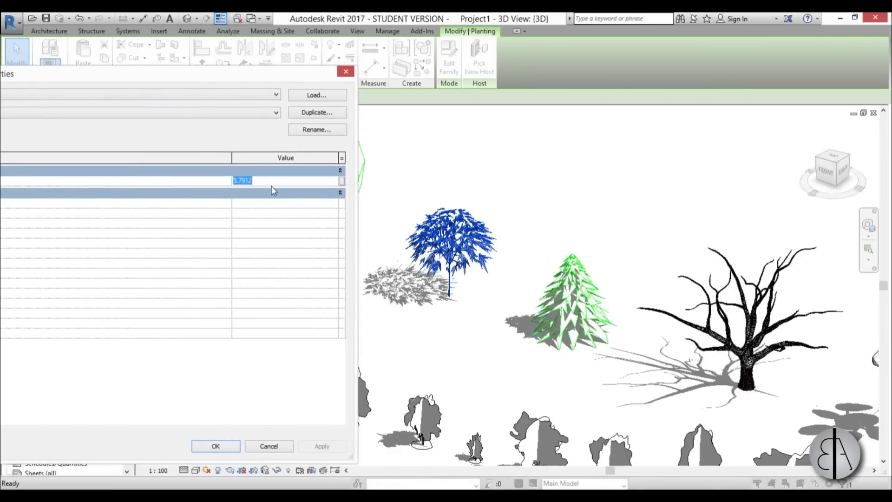
text(10)
click(321, 446)
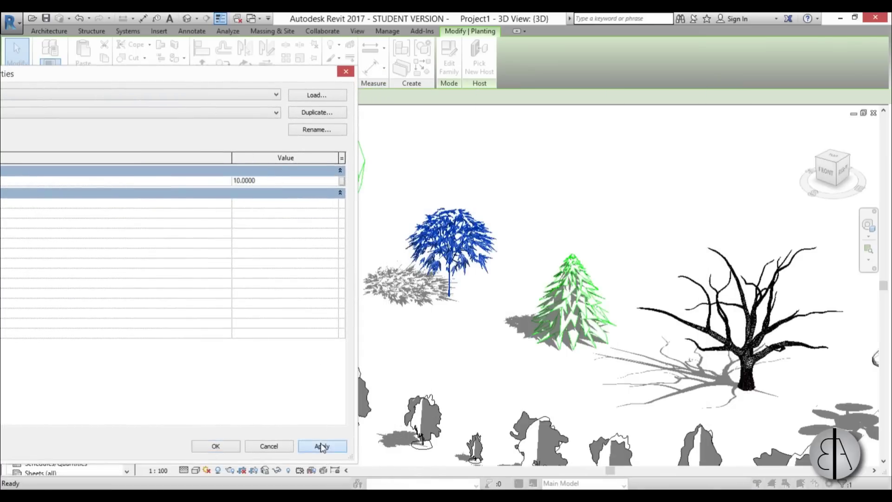
click(215, 445)
scroll(427, 292, down, 3)
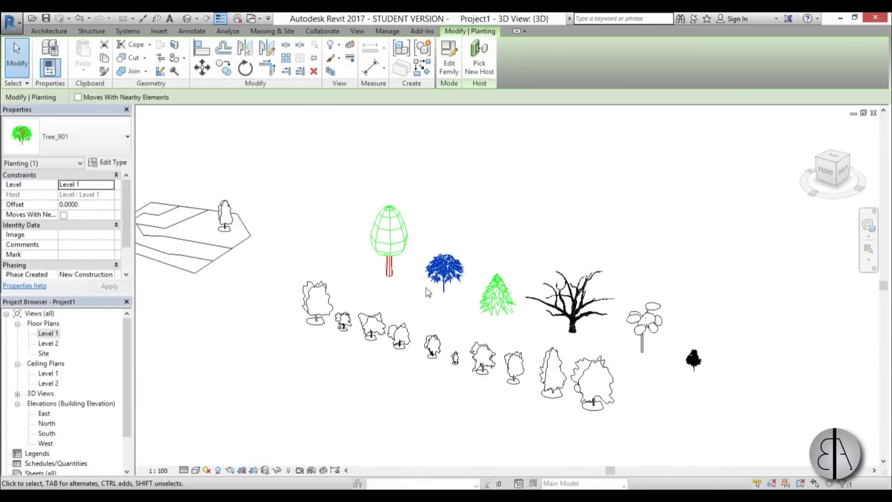
click(330, 258)
scroll(398, 268, up, 3)
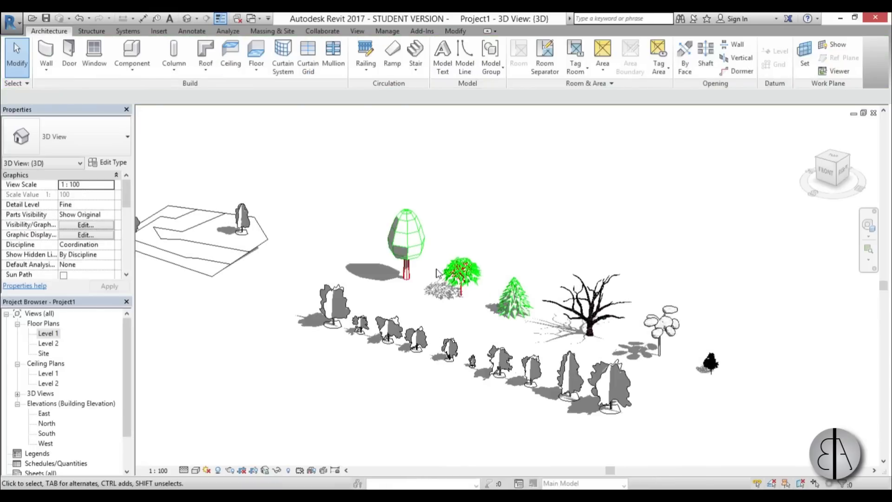
click(463, 276)
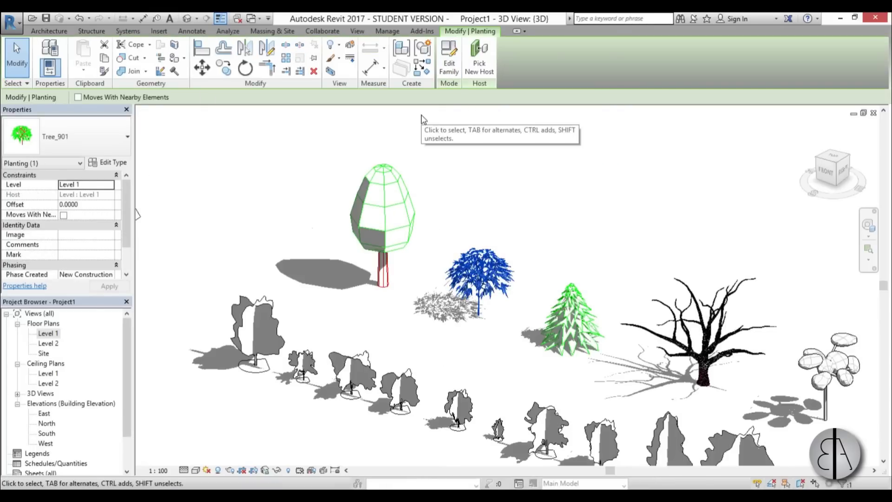
click(576, 228)
scroll(576, 228, down, 5)
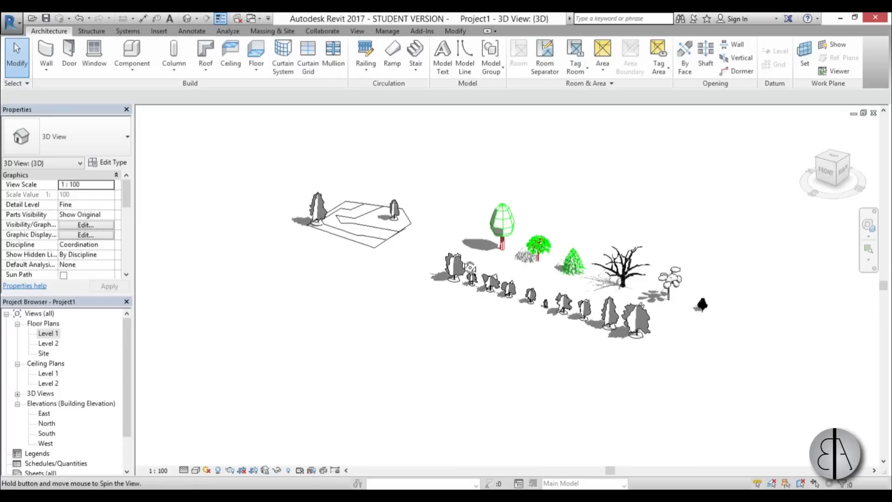
shift+middle_drag(470, 267, 443, 264)
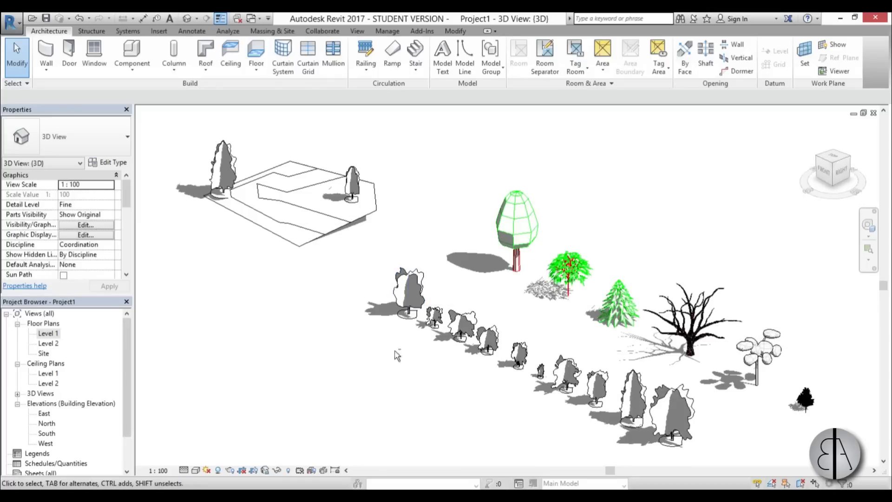
shift+middle_drag(397, 353, 404, 338)
scroll(402, 297, up, 3)
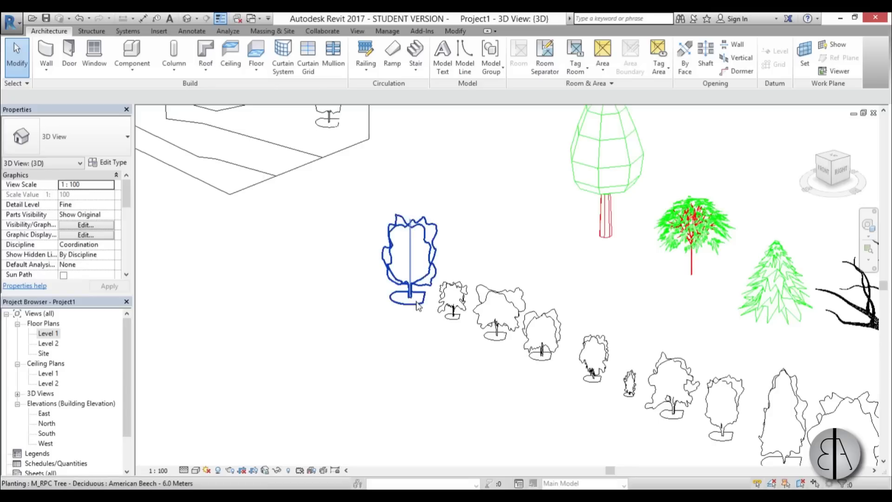
scroll(400, 291, down, 2)
scroll(390, 298, down, 1)
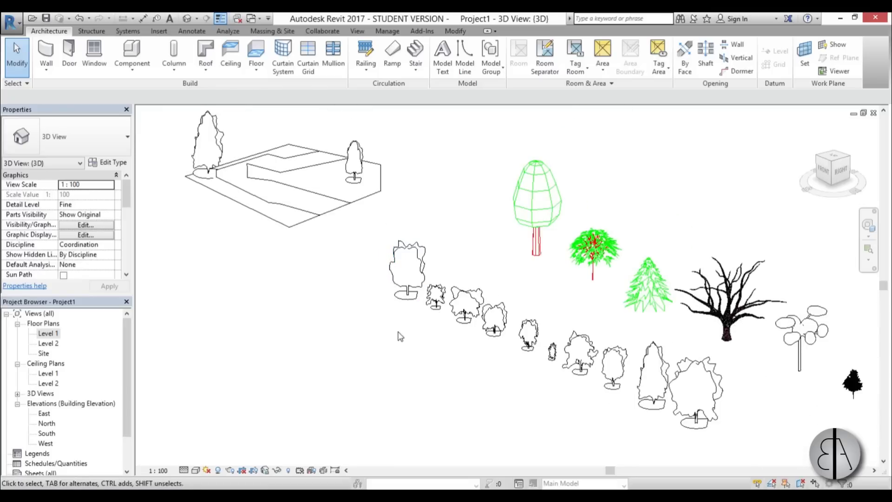
scroll(411, 331, down, 2)
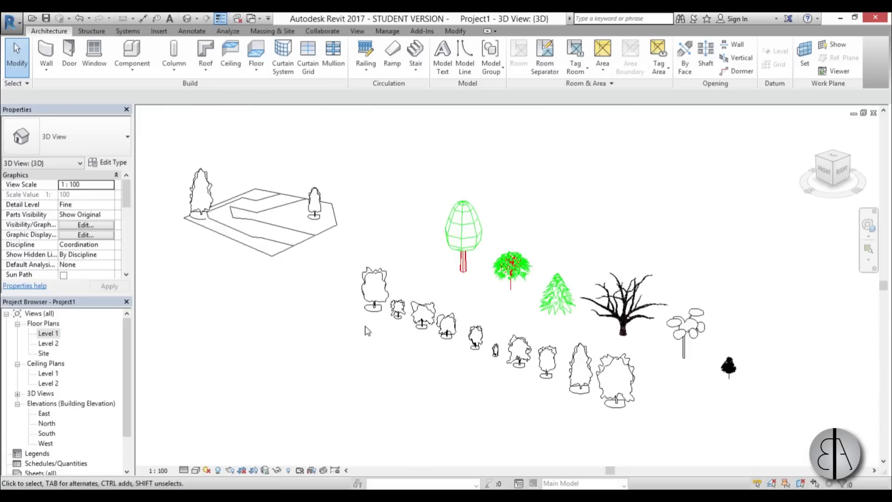
scroll(374, 297, up, 4)
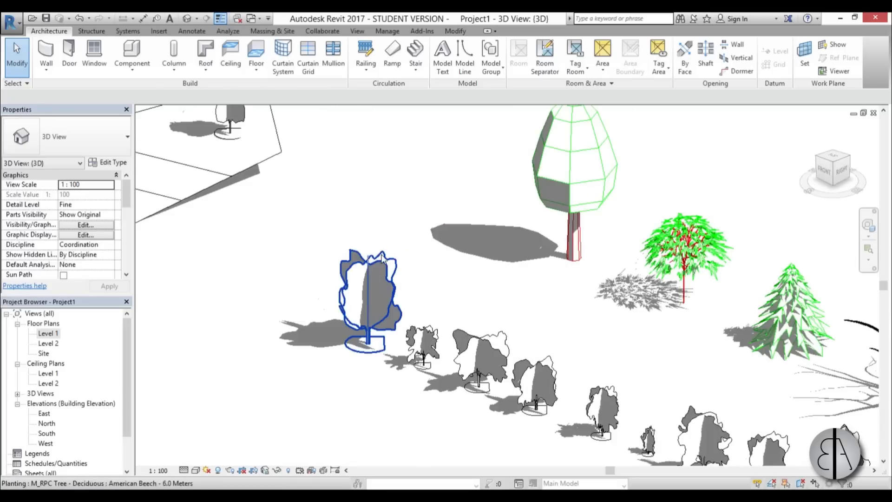